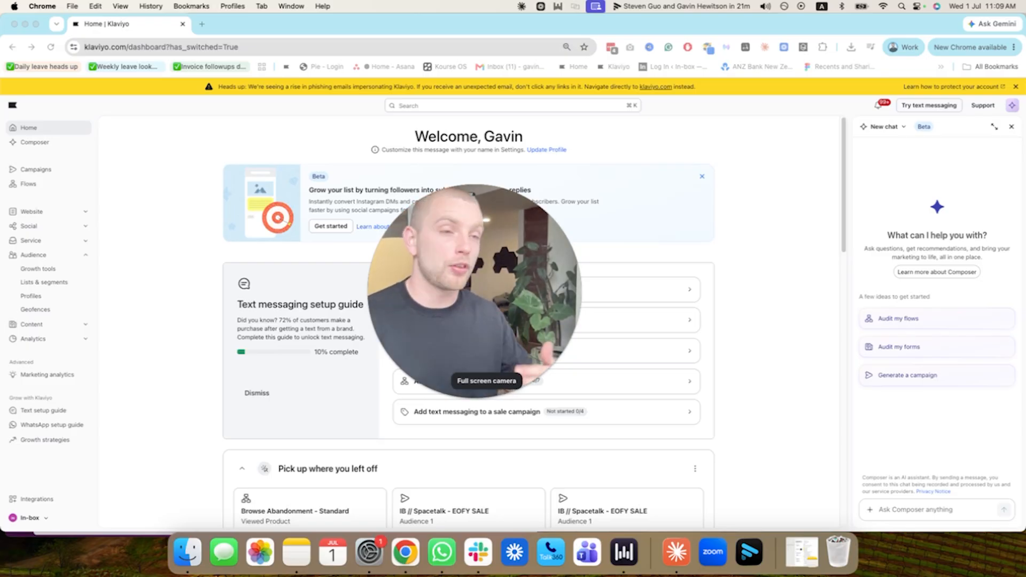
Open the default consent pages from the consent pages of the IB // Formtoro - Black Friday strategy list.
left_click(47, 517)
left_click(126, 489)
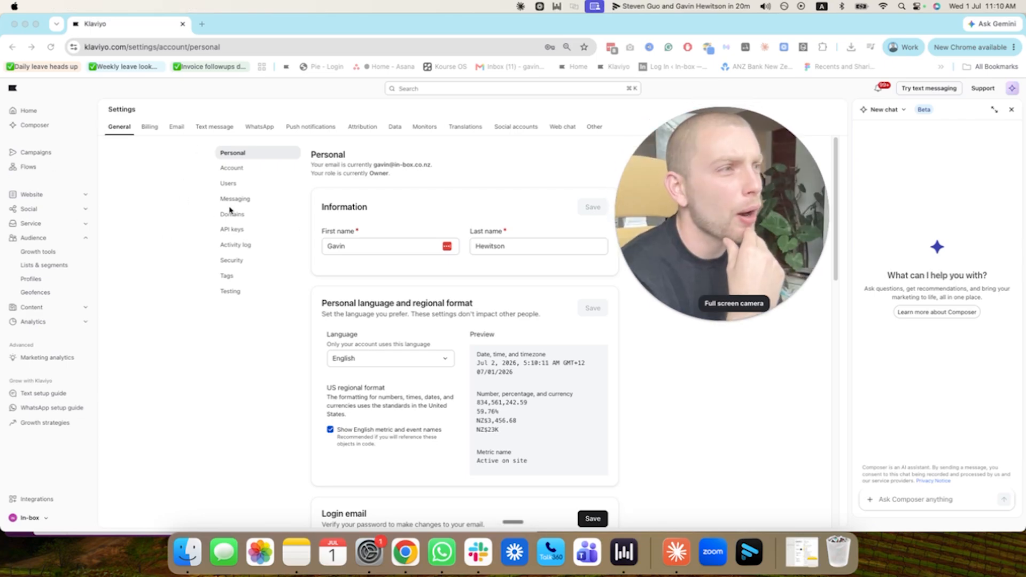
left_click(54, 264)
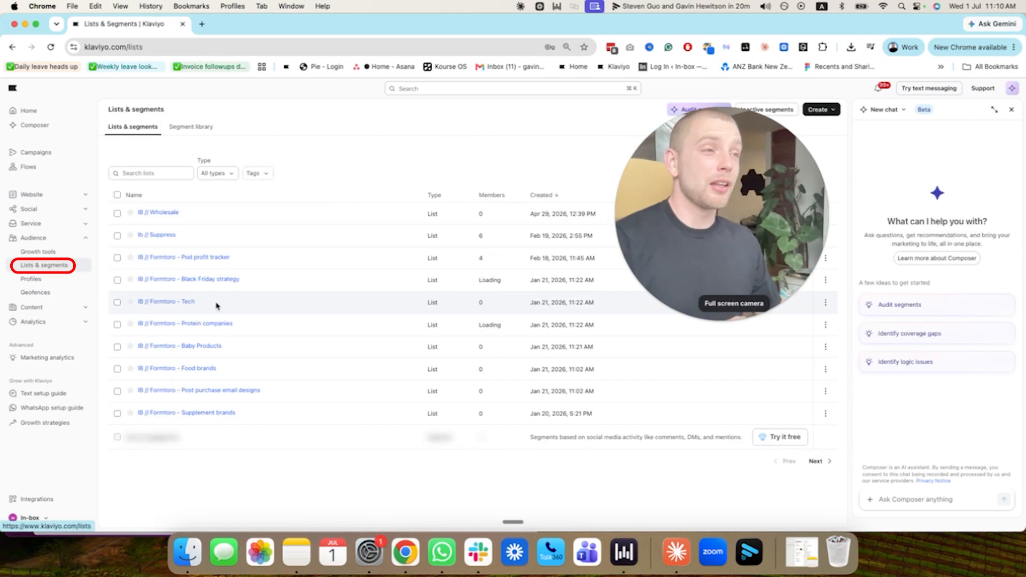
left_click(198, 279)
left_click(230, 127)
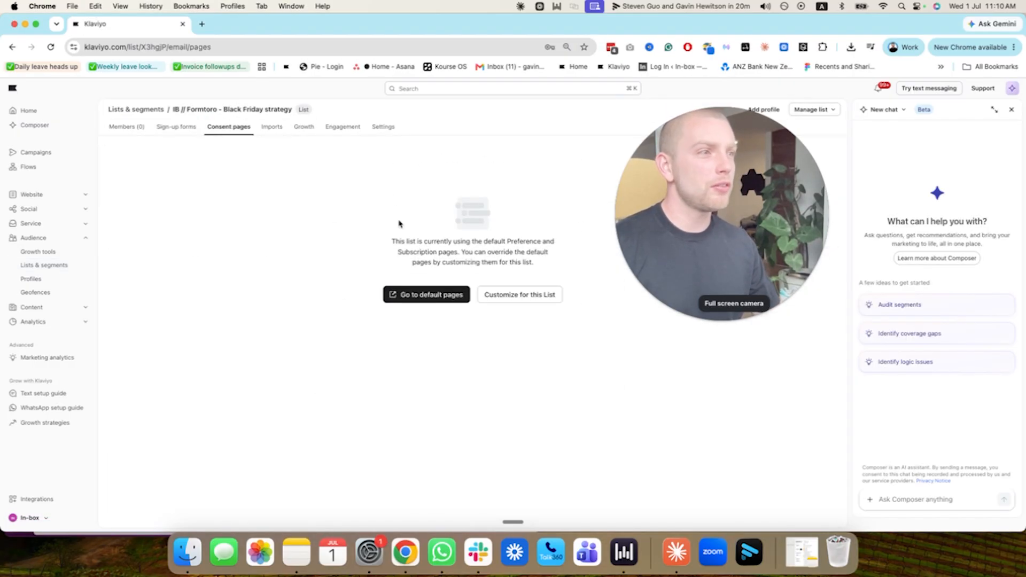
left_click(426, 295)
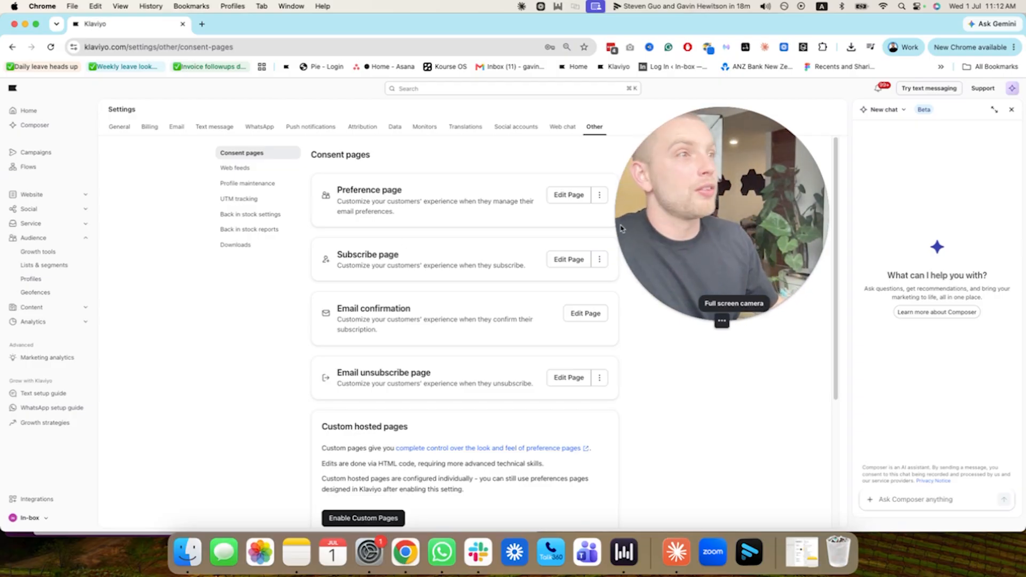
Review the Preference page, Subscribe page, Email confirmation and Email unsubscribe page entries.
left_click_drag(737, 184, 135, 346)
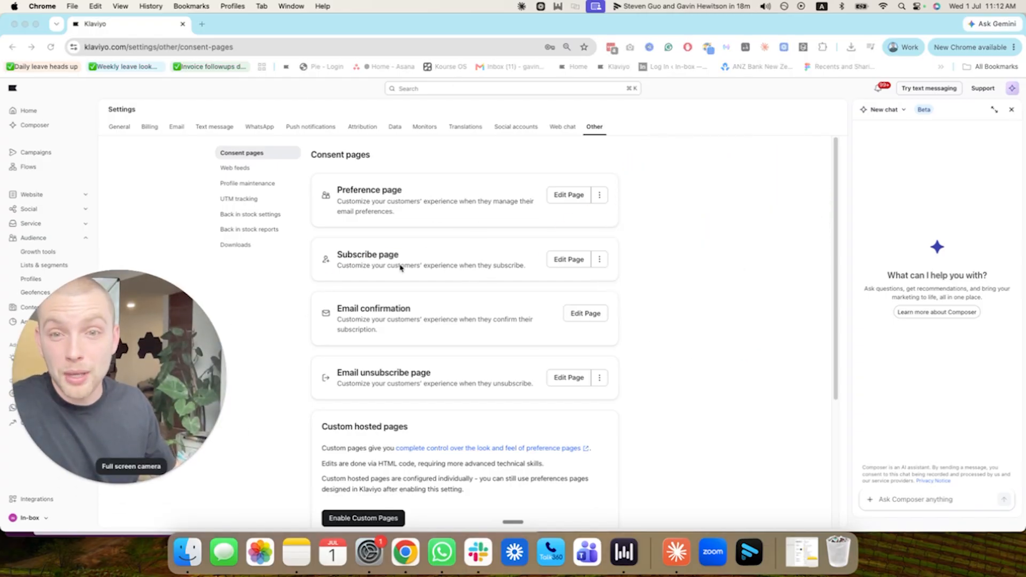
scroll(395, 270, "down", 1)
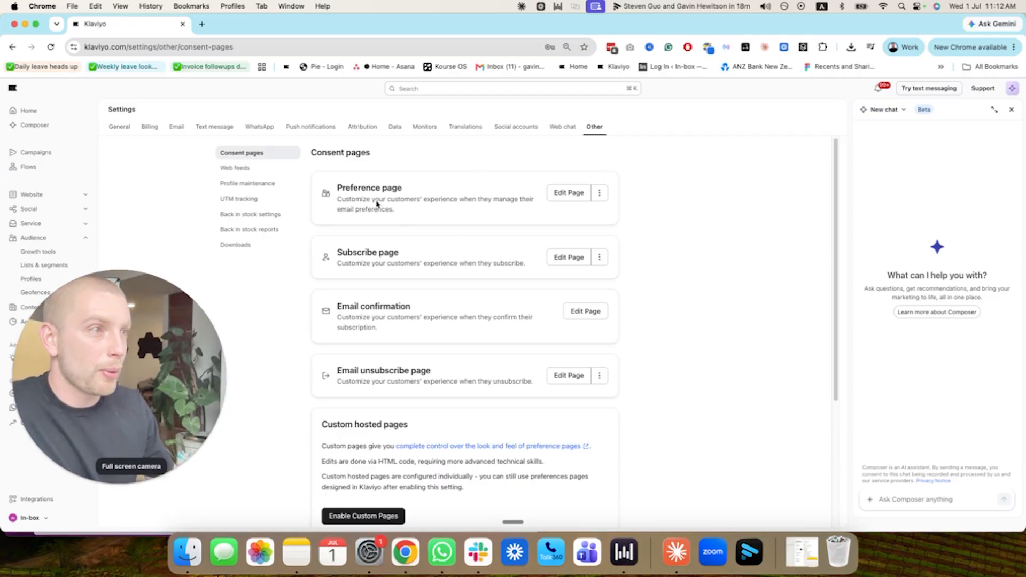
left_click_drag(337, 249, 513, 264)
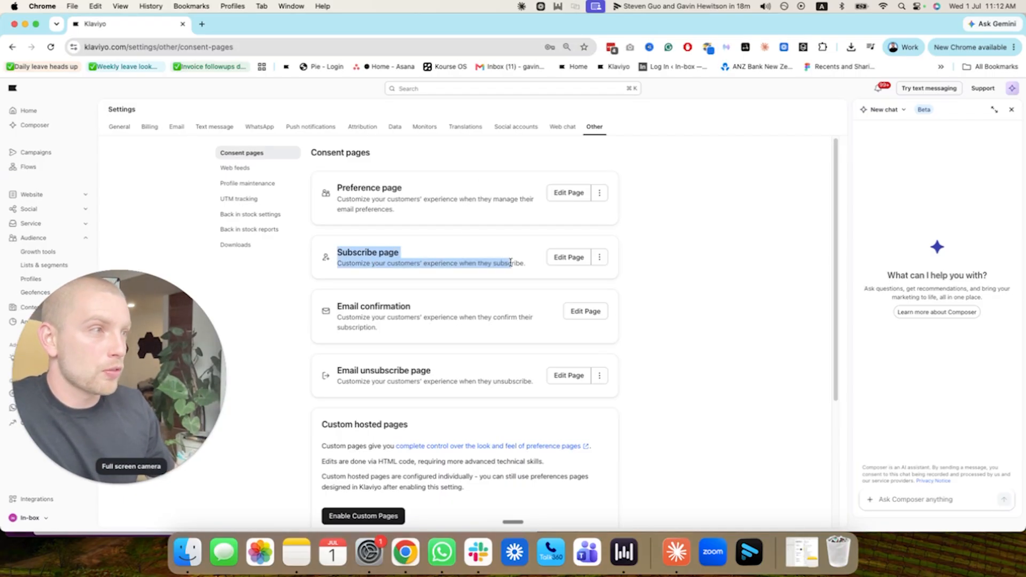
double_click(440, 317)
right_click(440, 317)
left_click(338, 300)
left_click_drag(338, 300, 396, 327)
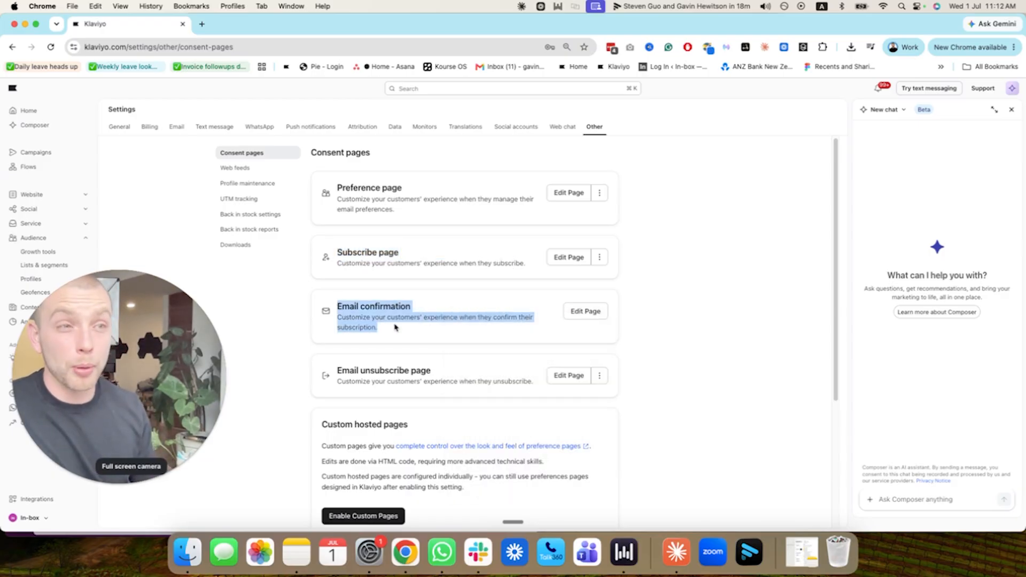
left_click(341, 371)
left_click_drag(341, 371, 451, 398)
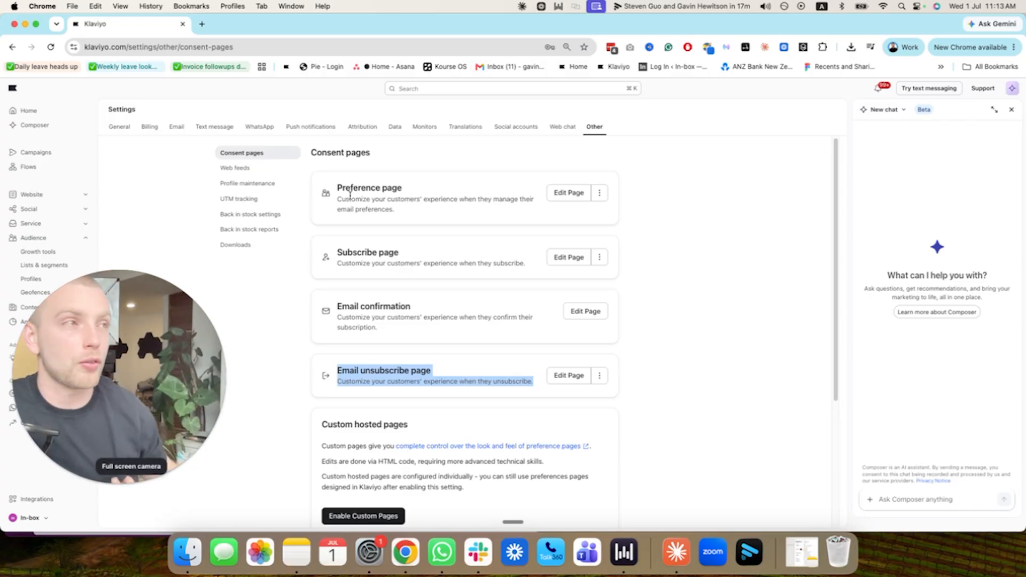
Open the default Preference page for editing.
left_click(599, 193)
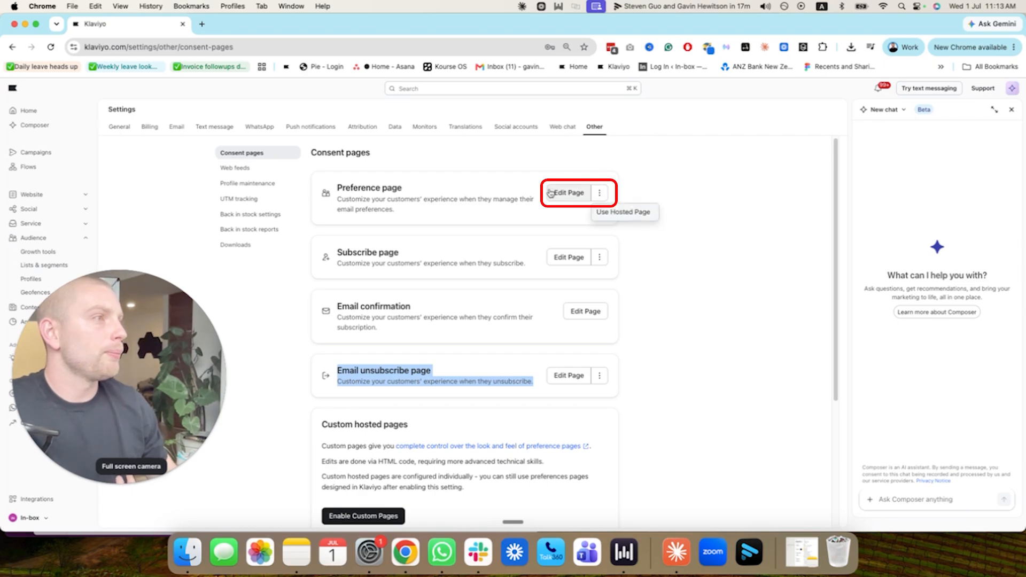
left_click(570, 193)
left_click(477, 209)
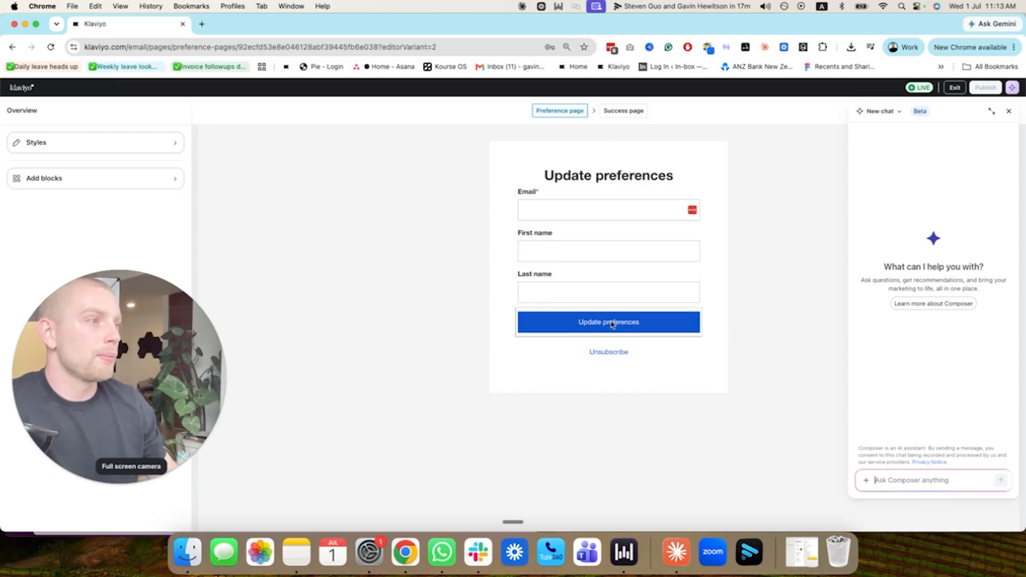
left_click(105, 484)
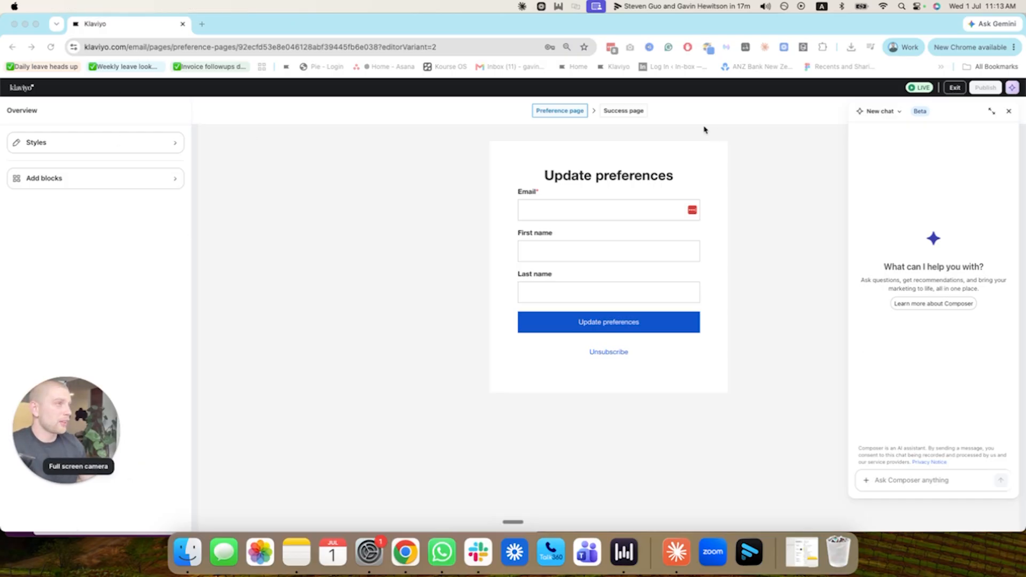
Look at the Success page, return to the Preference page and view its style settings.
left_click(607, 110)
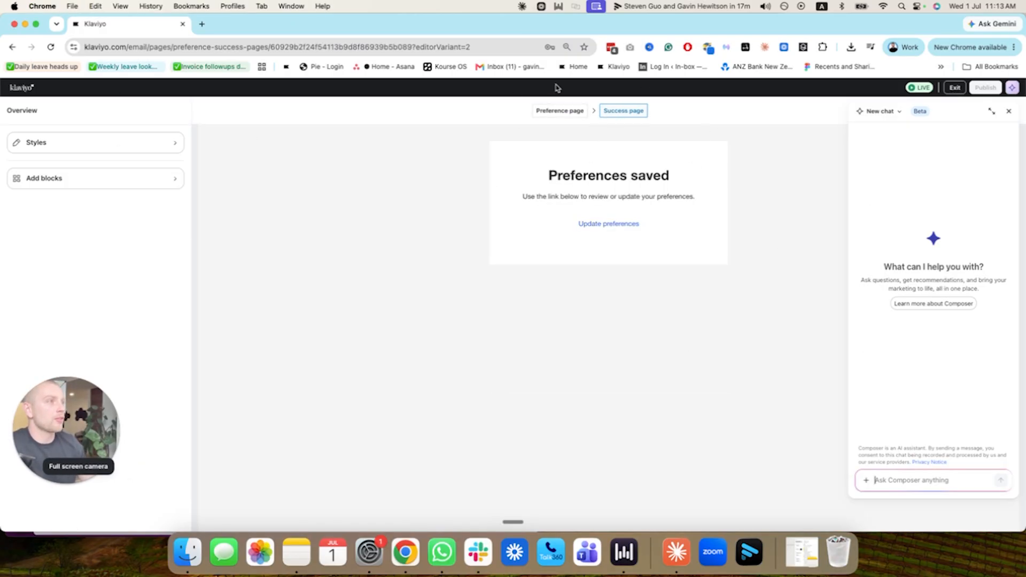
left_click(559, 111)
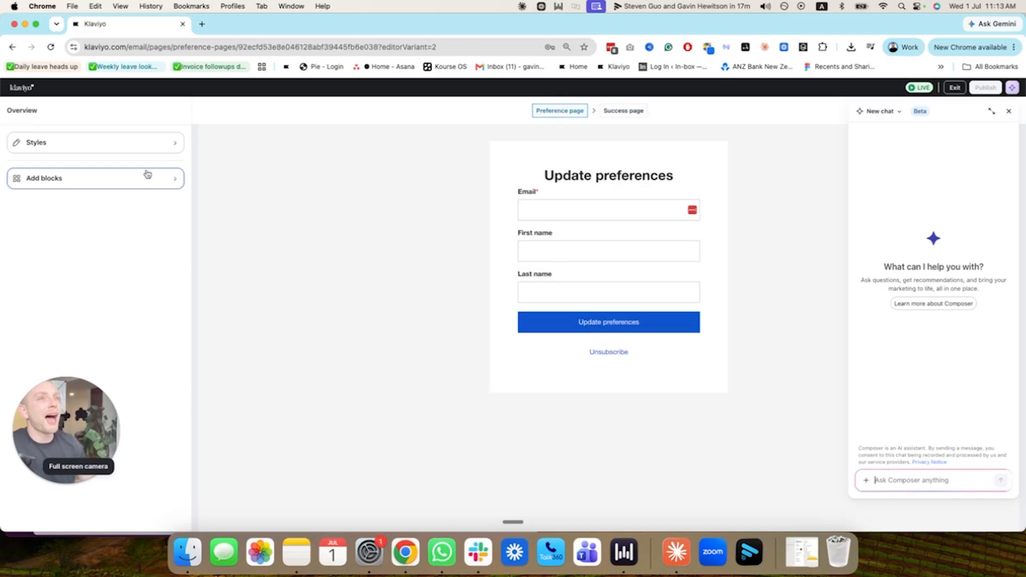
left_click(135, 143)
left_click(21, 112)
Add a text input block below Last name and label it "Tell us what you're interested in".
left_click(85, 178)
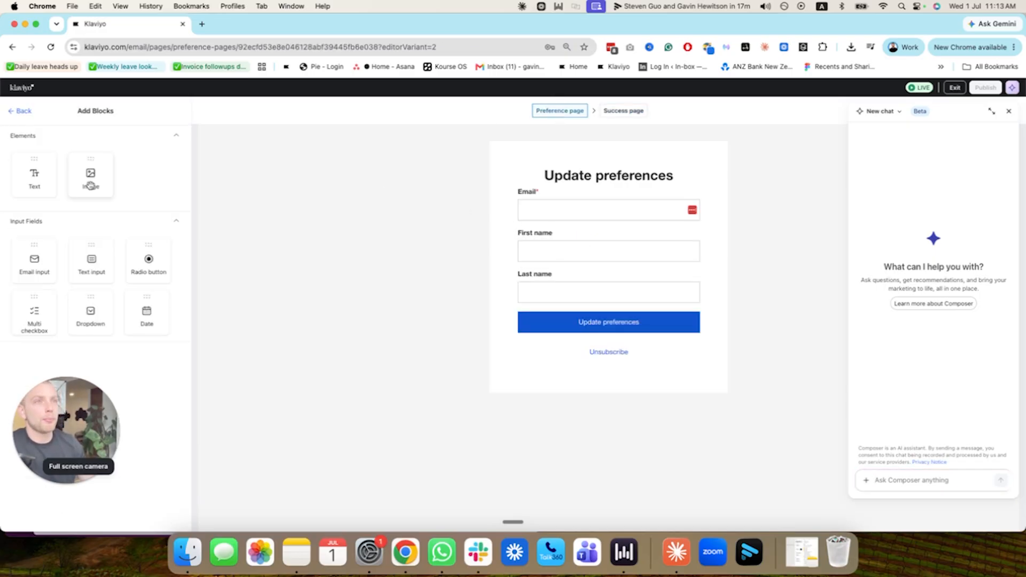
left_click_drag(88, 254, 630, 315)
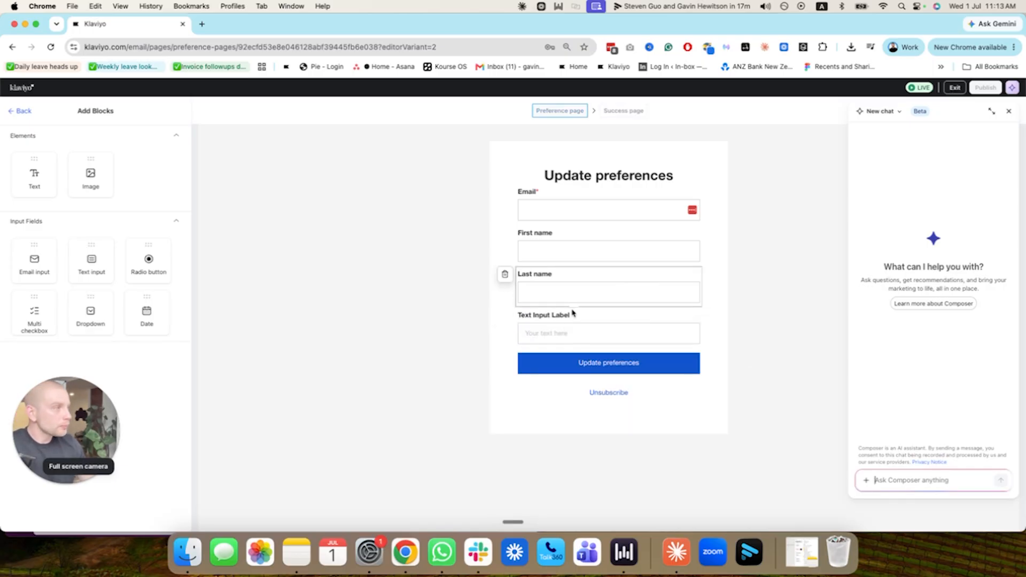
left_click(533, 330)
triple_click(133, 173)
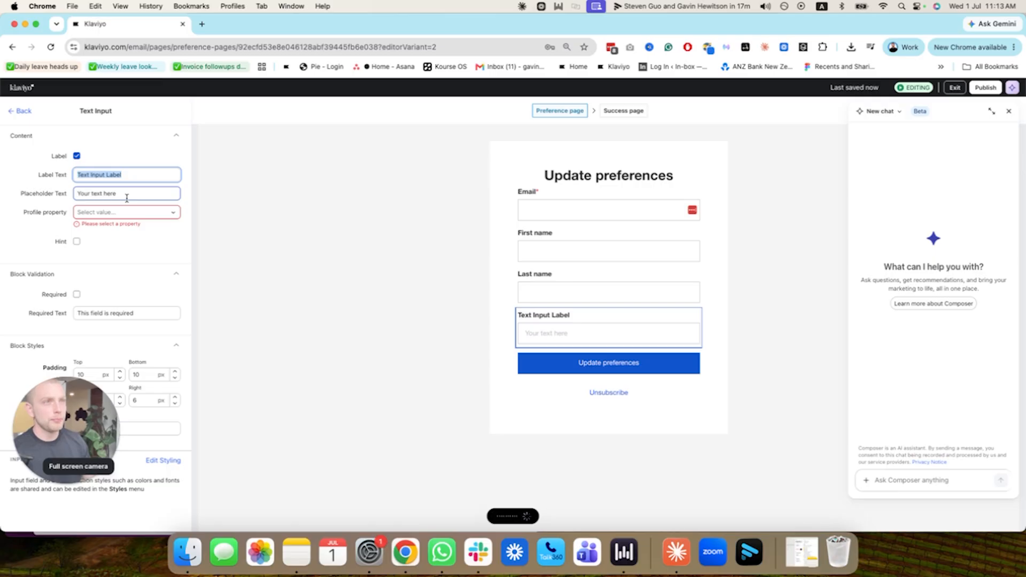
type("Tell us what you're interested in")
key("super+a")
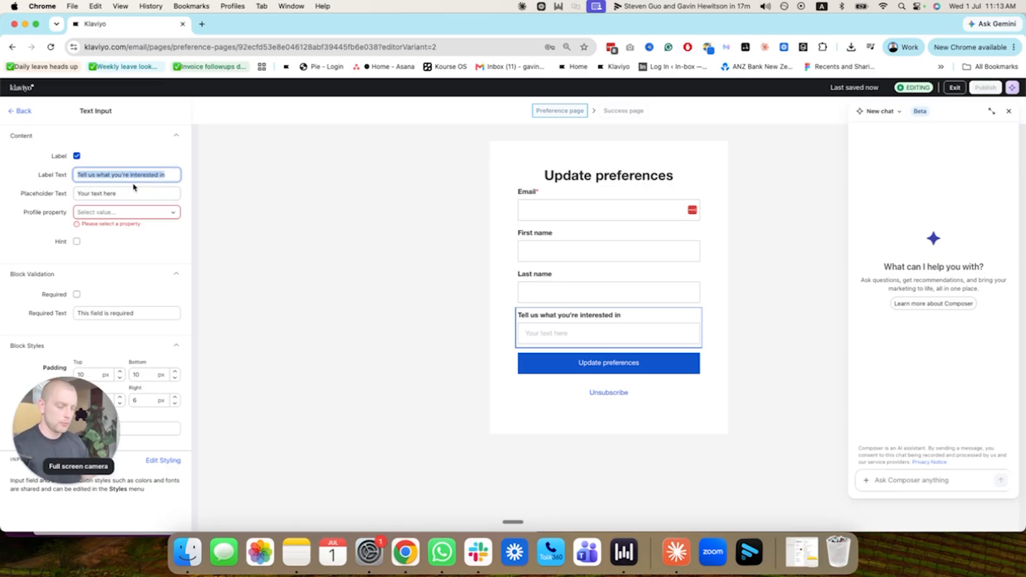
Check the placeholder text and the profile property choices of the new text input block.
left_click(130, 194)
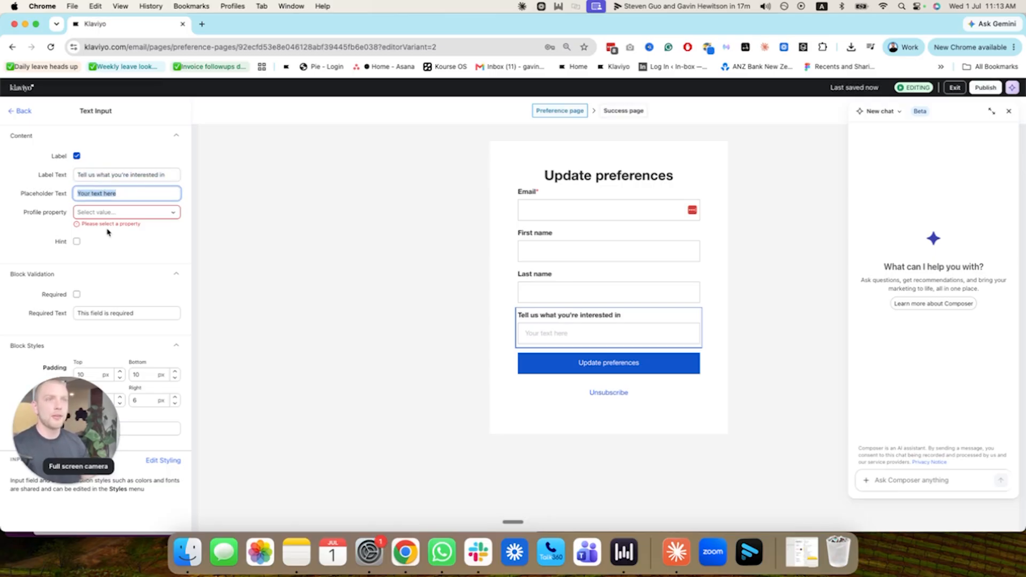
left_click(111, 215)
left_click(116, 199)
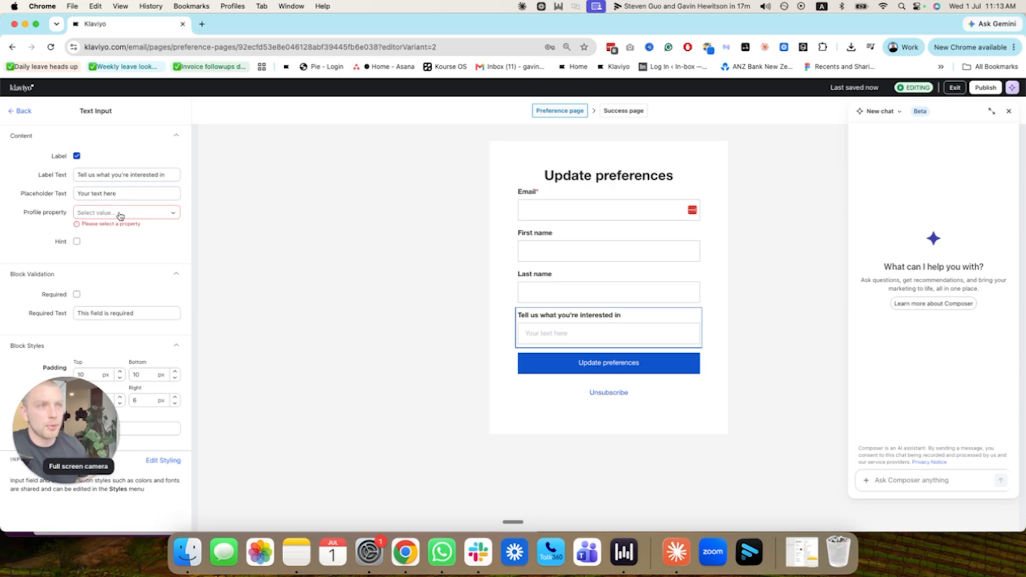
left_click(119, 213)
left_click(51, 214)
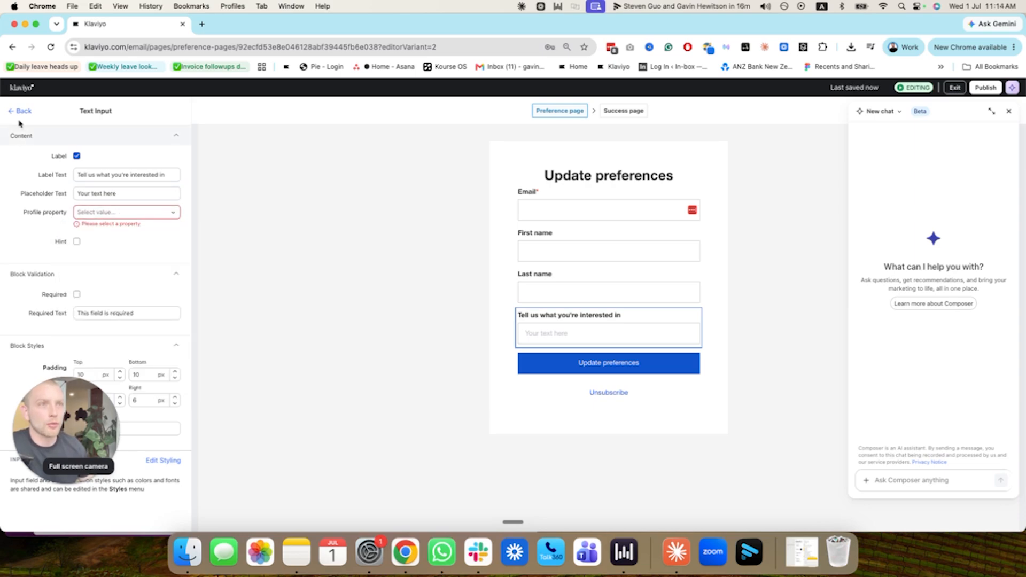
Add a radio button block above the Update preferences button and label it "Tell us what you're interested in".
left_click(22, 110)
left_click(91, 179)
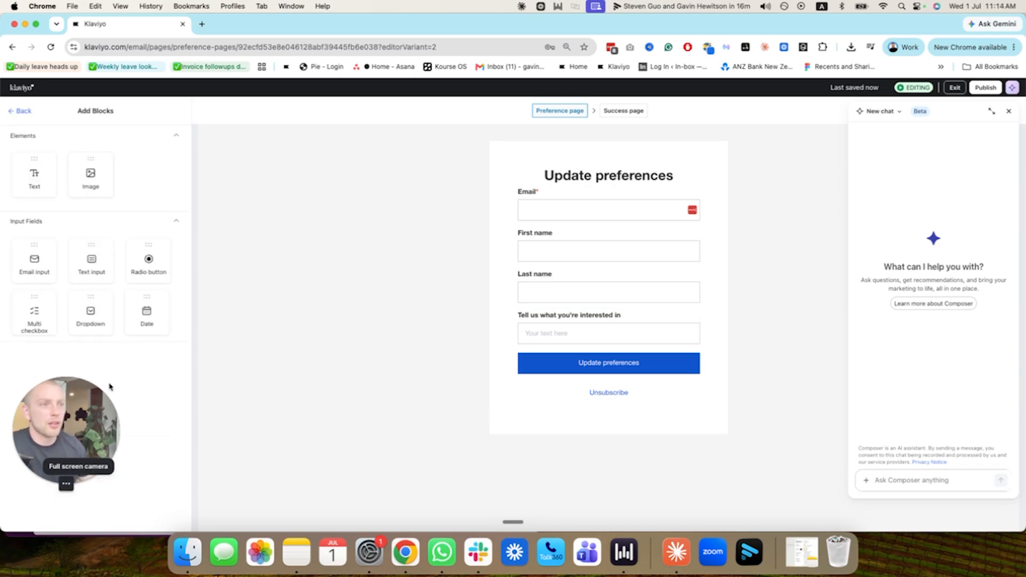
left_click_drag(142, 275, 598, 350)
left_click(572, 369)
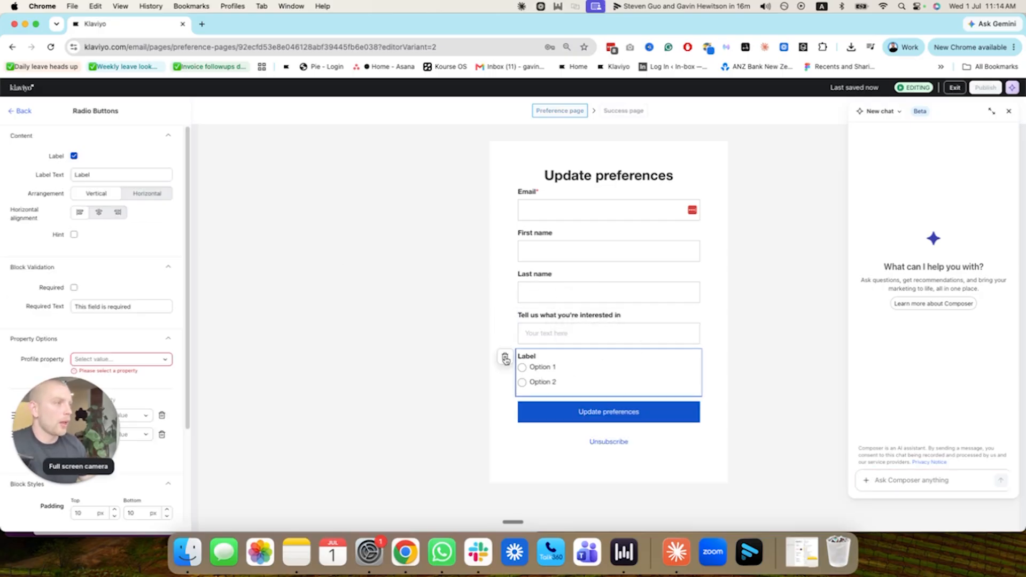
double_click(102, 174)
type("Tell us what you're interested in")
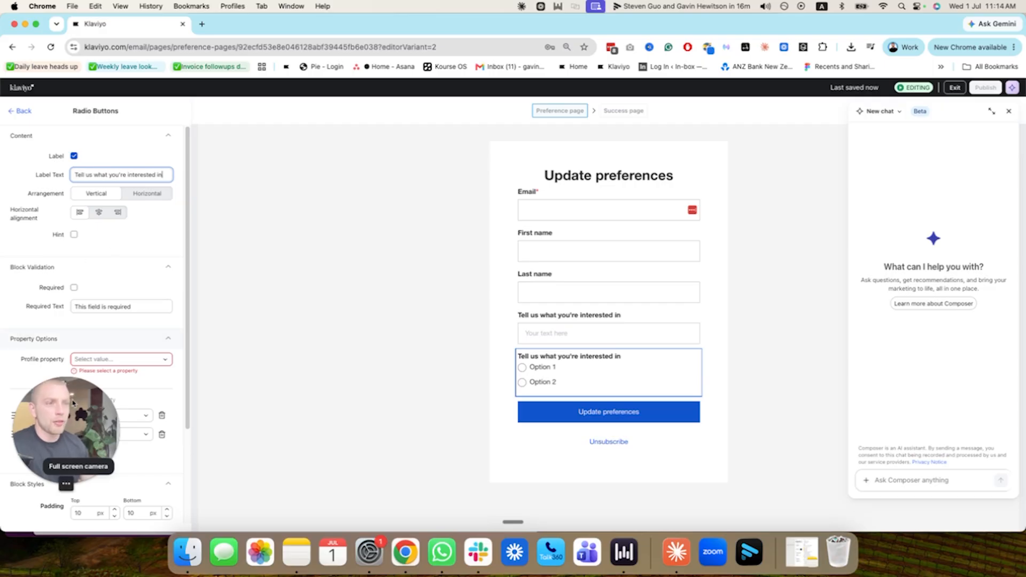
Create a profile property named "Interest category" and assign it to the radio button block.
left_click(135, 357)
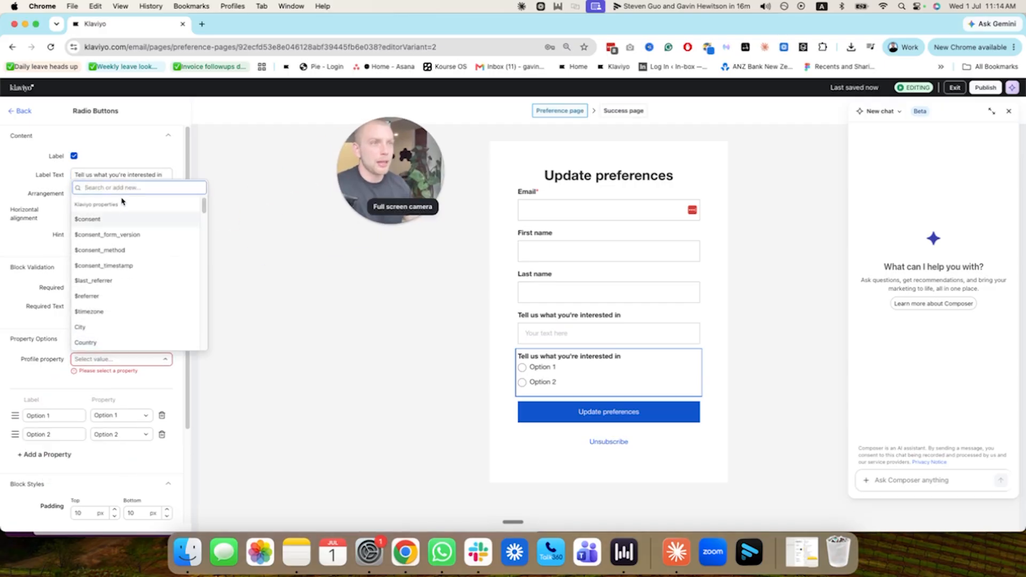
type("Inter")
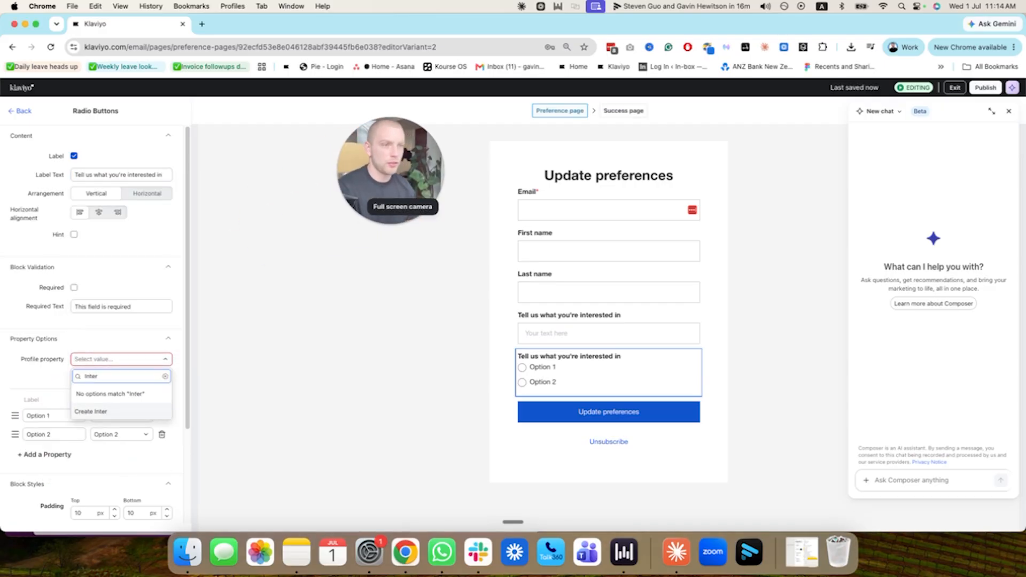
type("est category")
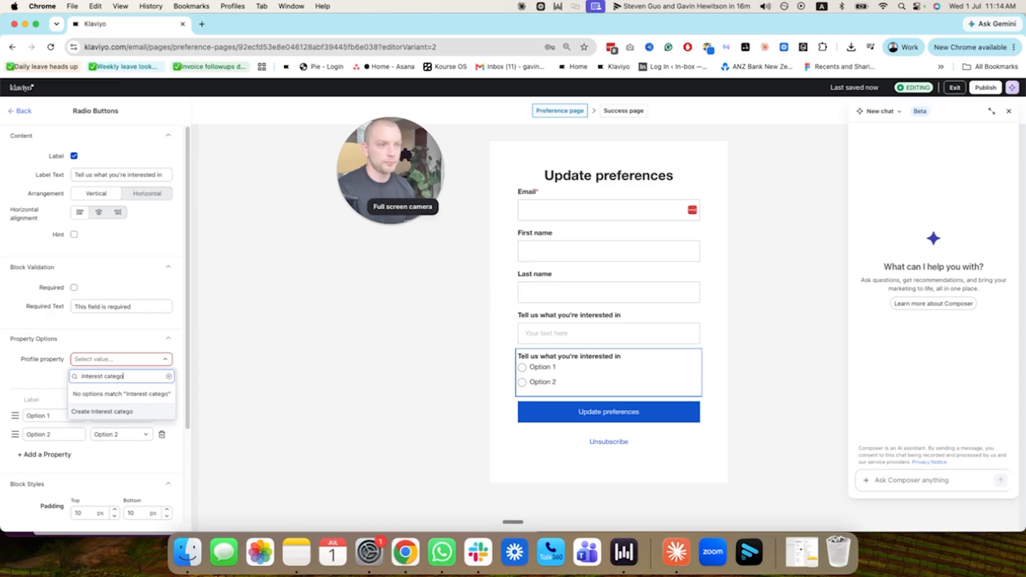
left_click(107, 414)
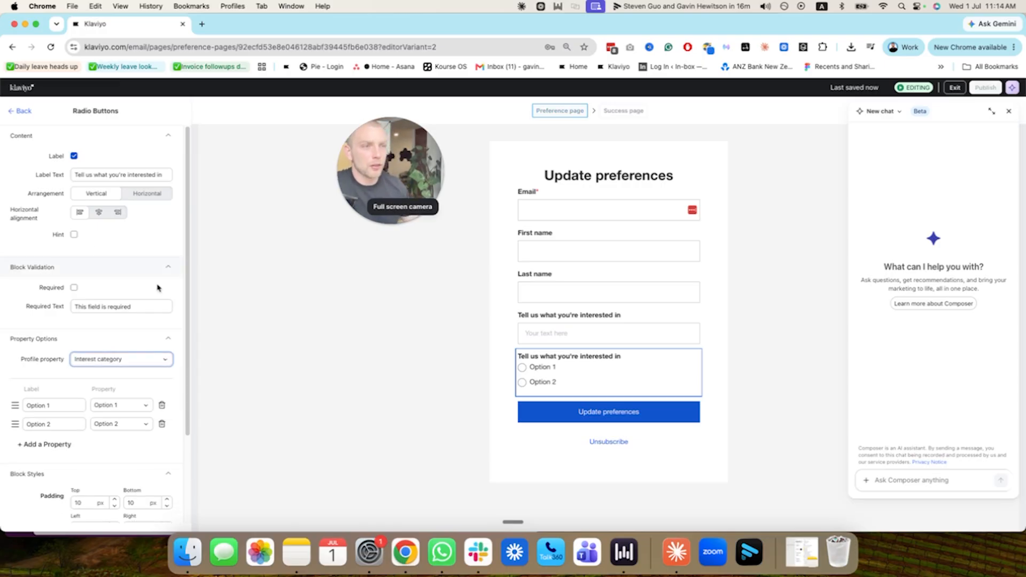
Label the two radio button options "Oranges" and "Apples".
left_click(66, 405)
type("Oranges")
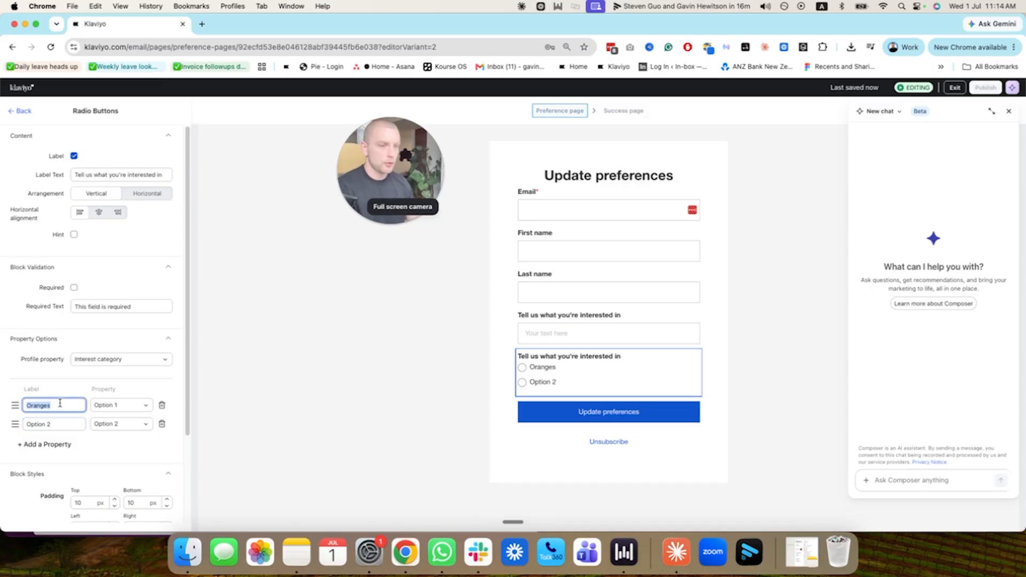
left_click(110, 405)
left_click(57, 425)
double_click(56, 425)
type("Appples")
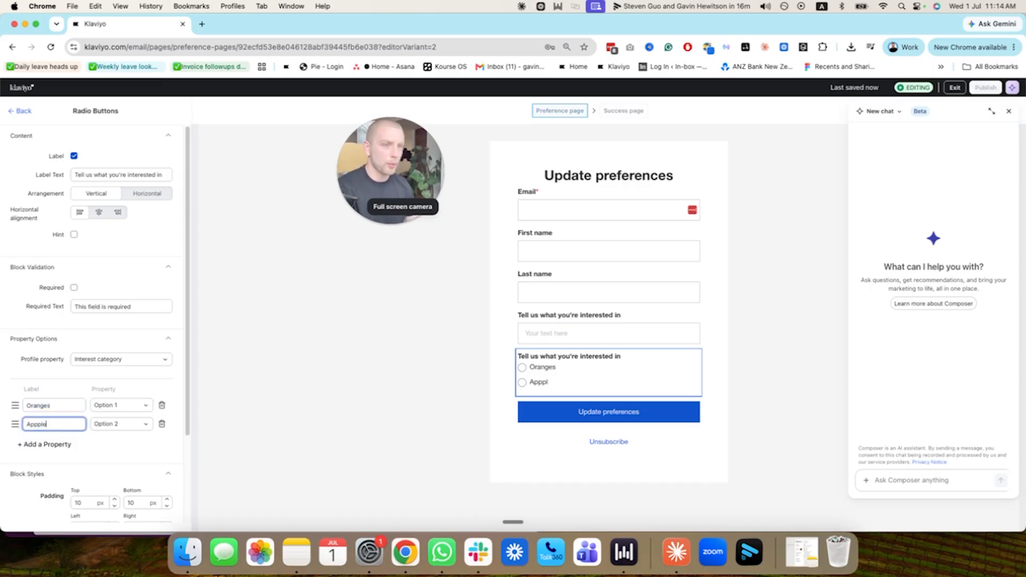
key("BackSpace")
left_click(119, 458)
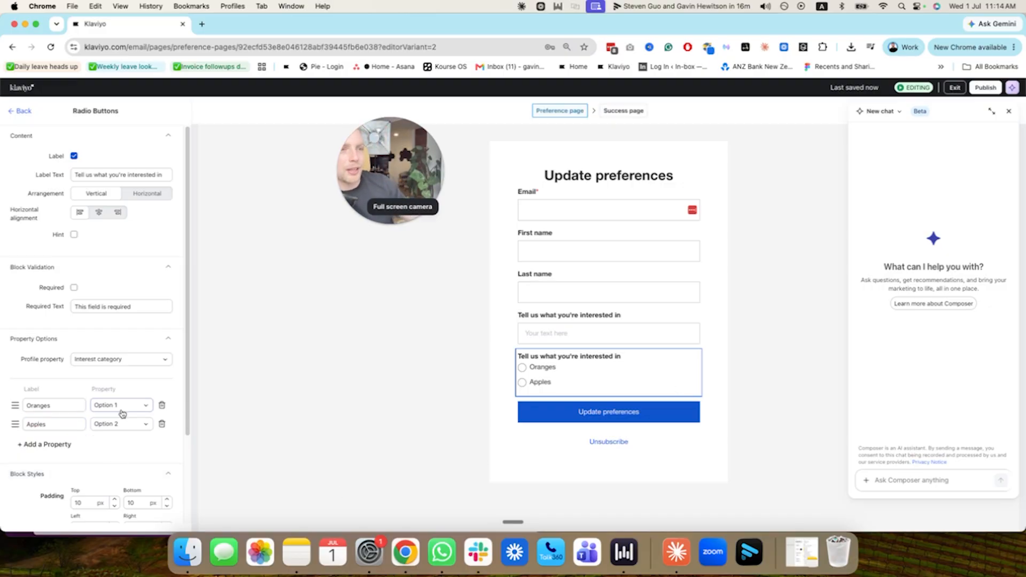
Look at the property values of the Oranges option, and add a third blank option to the radio buttons.
left_click(121, 416)
left_click(119, 439)
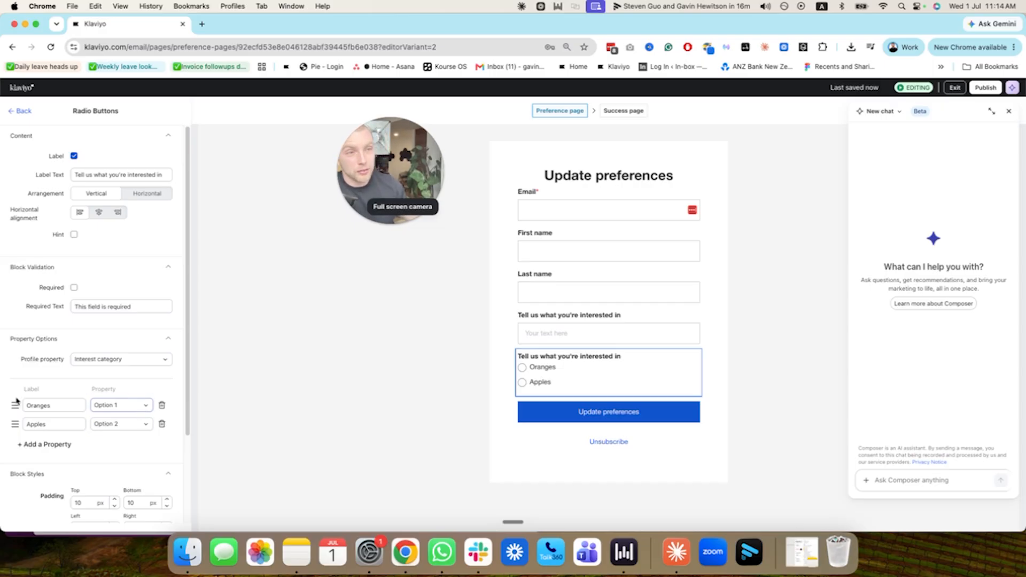
left_click(55, 444)
left_click(115, 443)
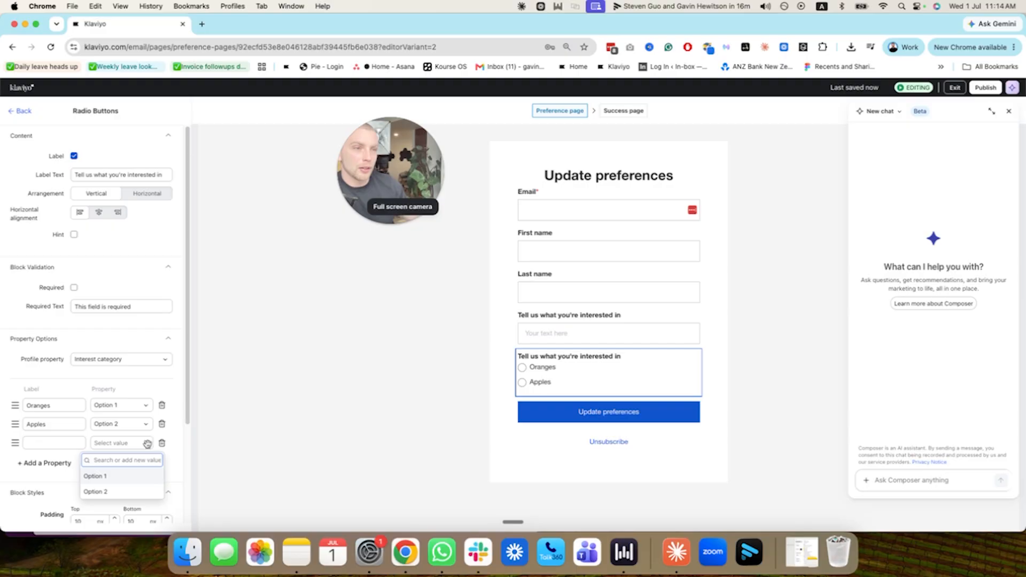
left_click(154, 390)
Delete all three options from the radio button block.
scroll(147, 412, "down", 3)
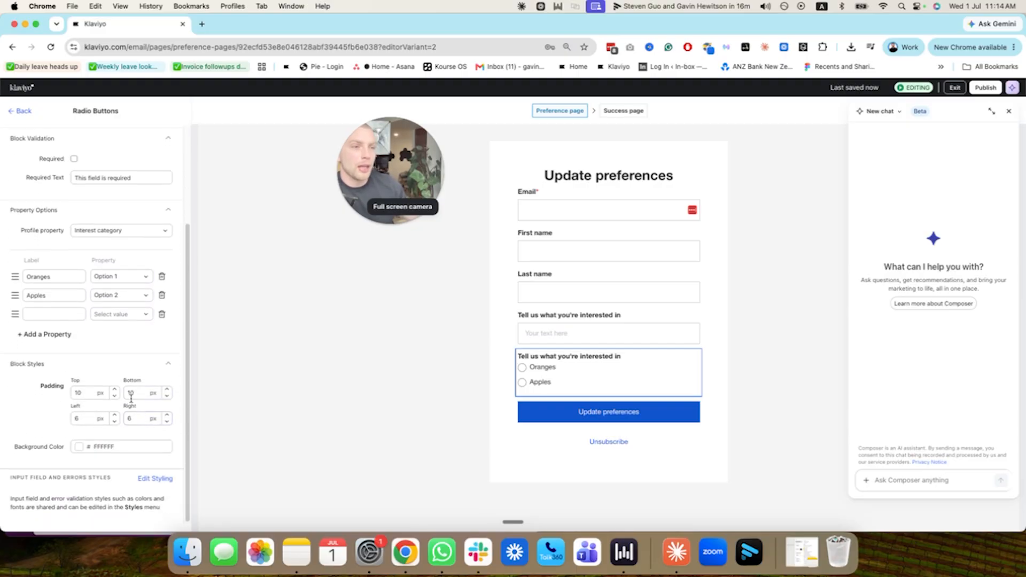
scroll(132, 394, "up", 2)
left_click(162, 393)
left_click(161, 374)
left_click(162, 375)
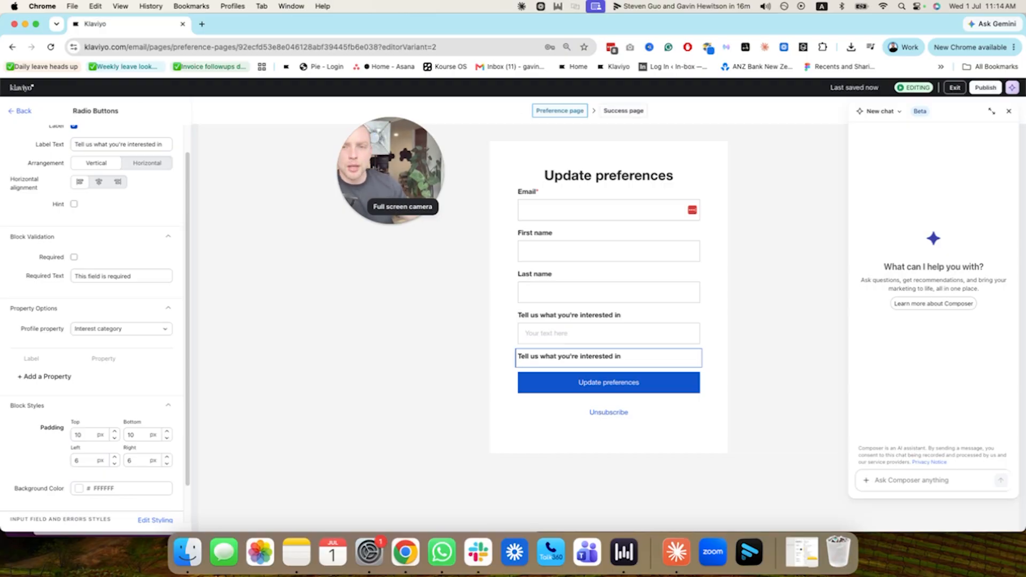
Leave the Preference page editor, open the Subscribe page for editing without the Composer chat, and check its Confirmation page.
left_click(22, 111)
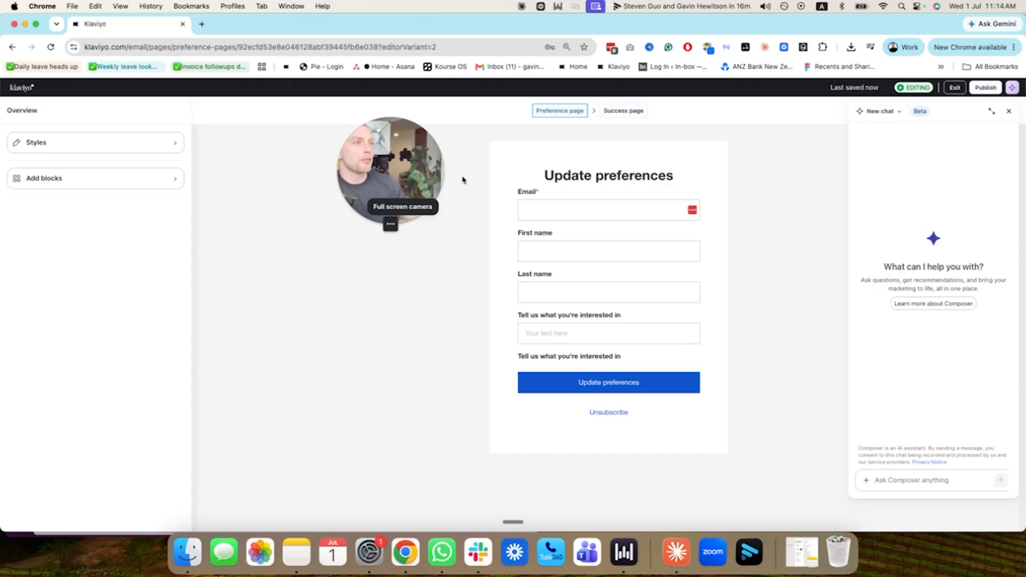
left_click(23, 90)
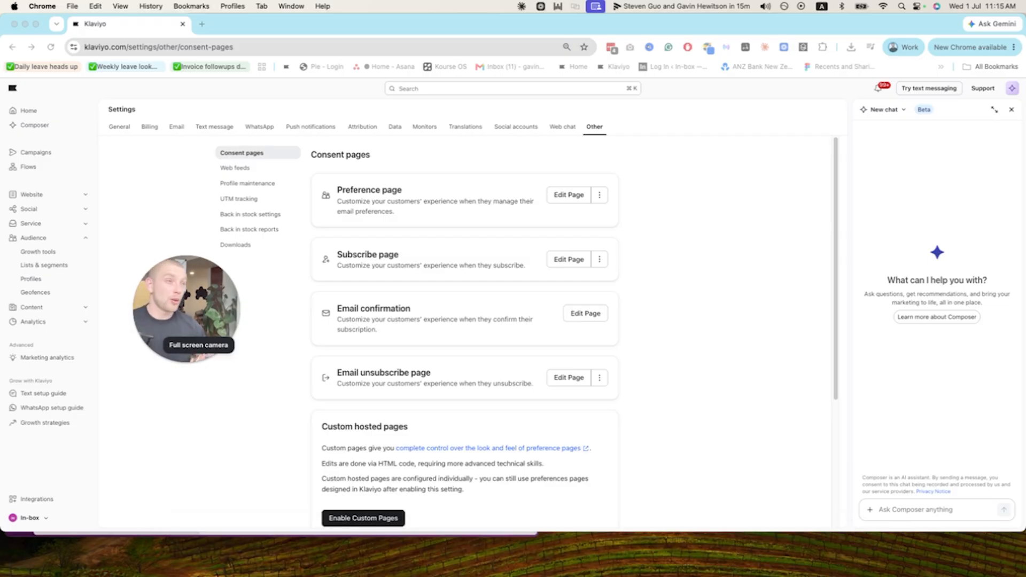
left_click(554, 262)
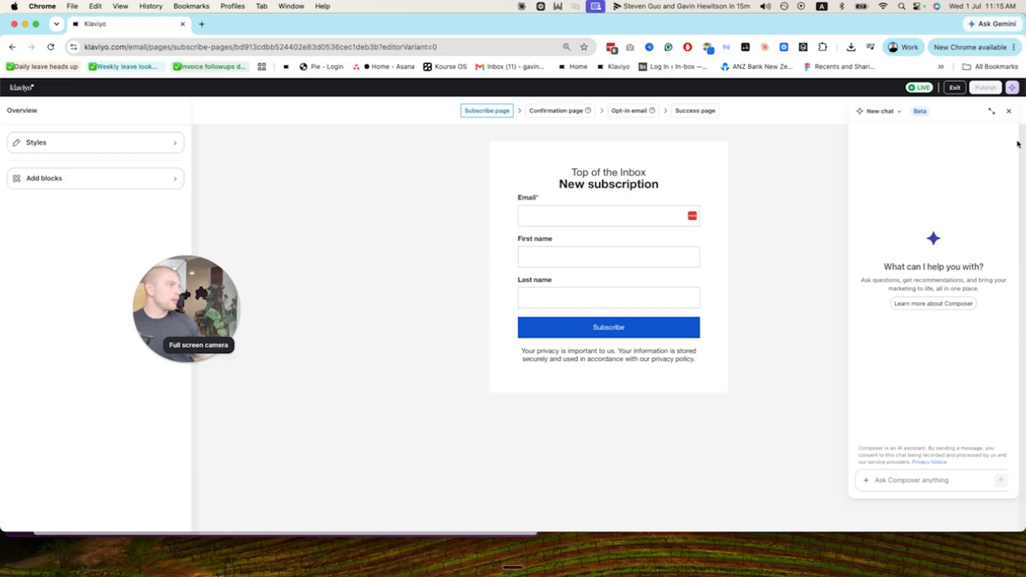
left_click(1009, 112)
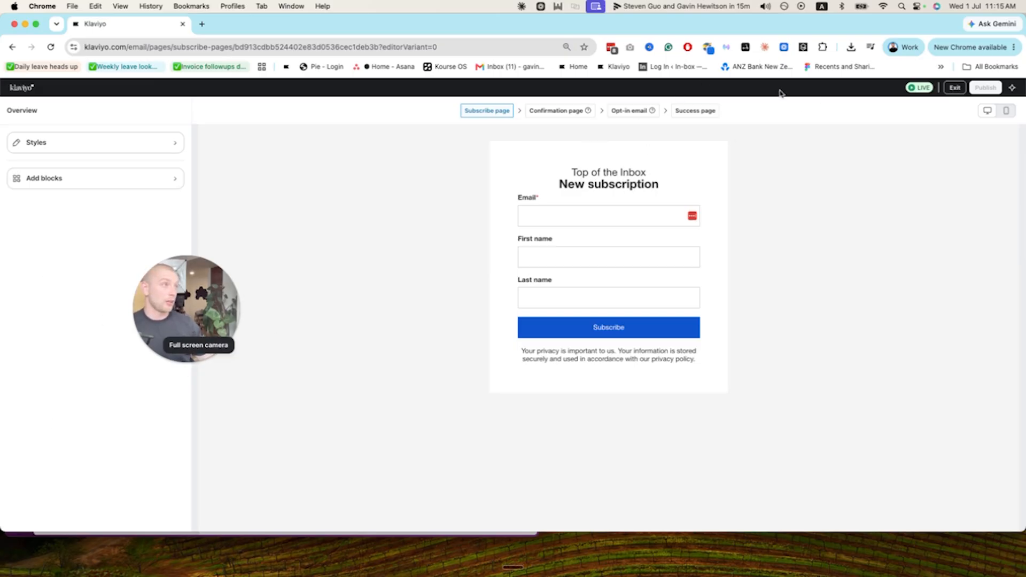
left_click(574, 112)
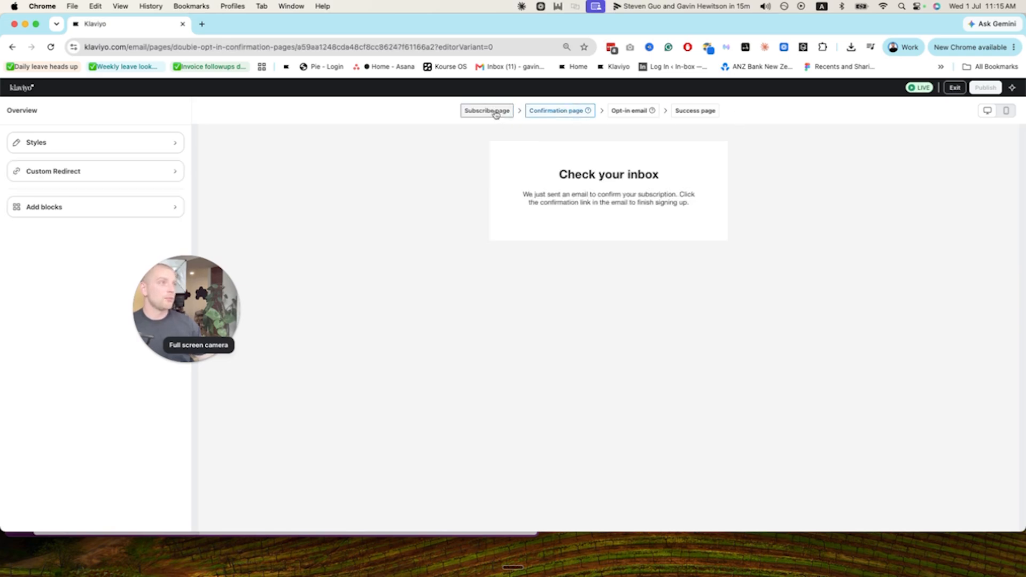
left_click(504, 115)
Open Klaviyo in a new browser tab and view the consent settings of the "IB // Formtoro - Pod profit tracker" list.
left_click(201, 23)
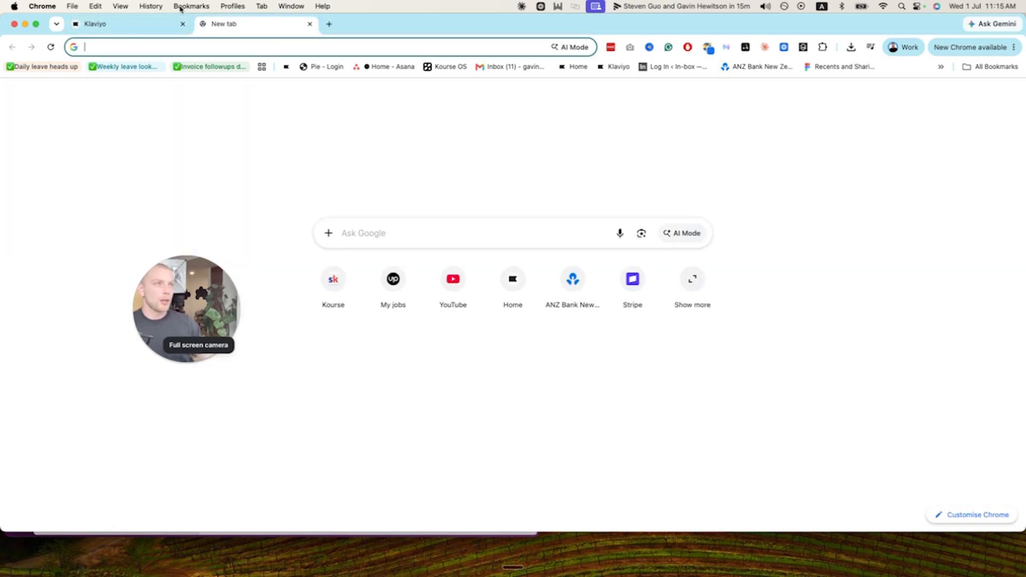
type("kl")
key("Return")
left_click_drag(195, 278, 164, 315)
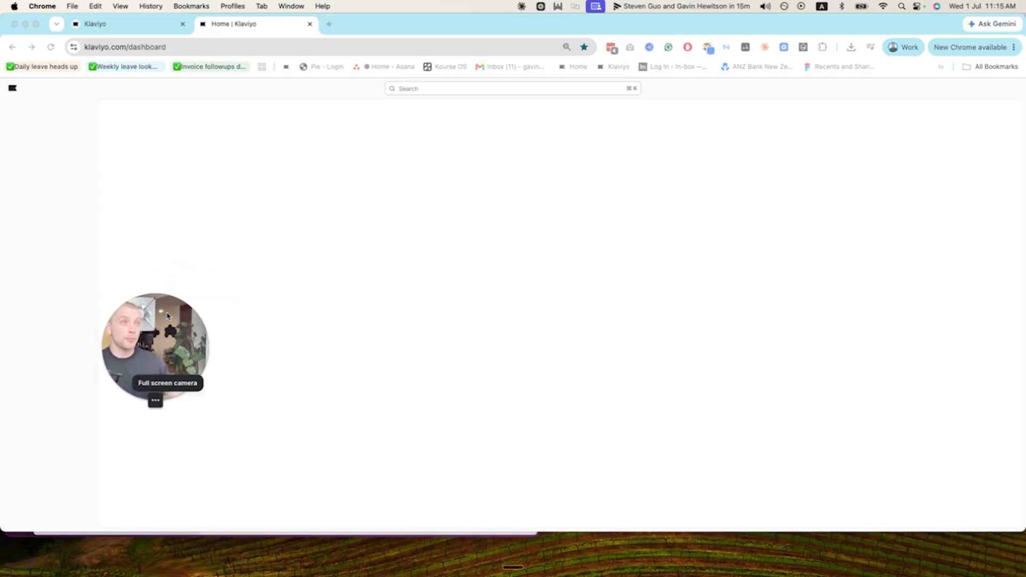
left_click(51, 269)
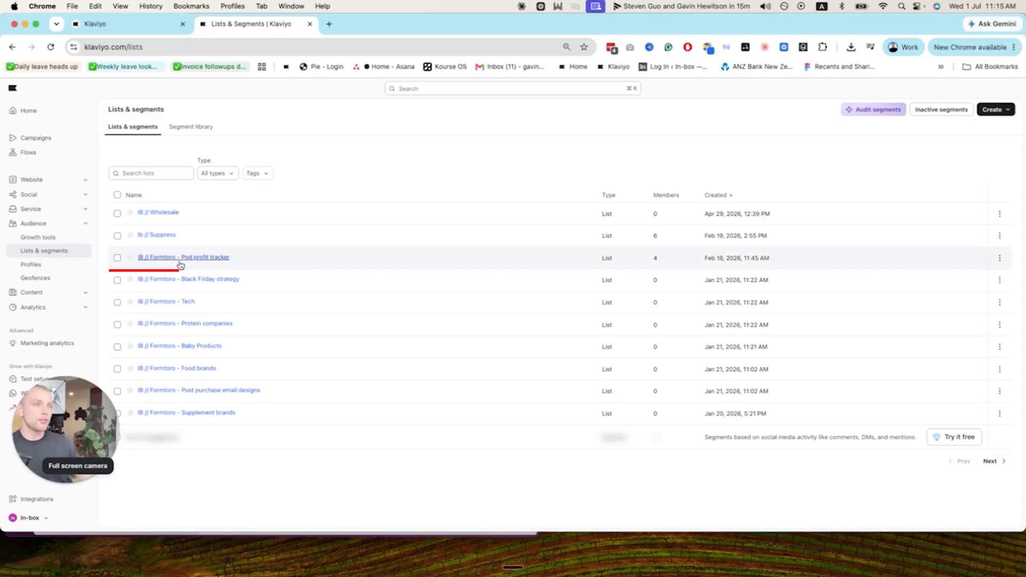
left_click(181, 262)
left_click(228, 127)
left_click(383, 127)
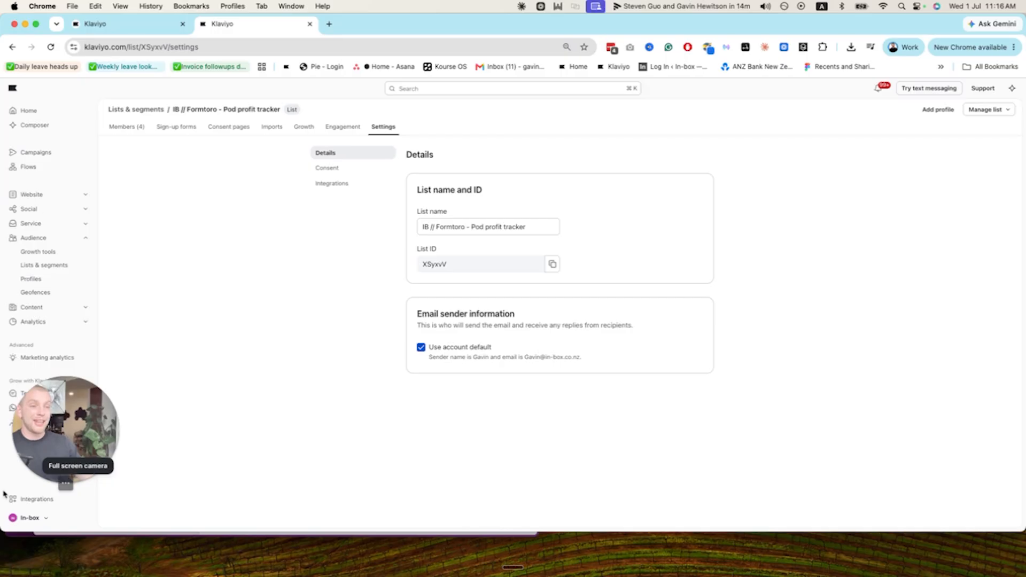
left_click(327, 168)
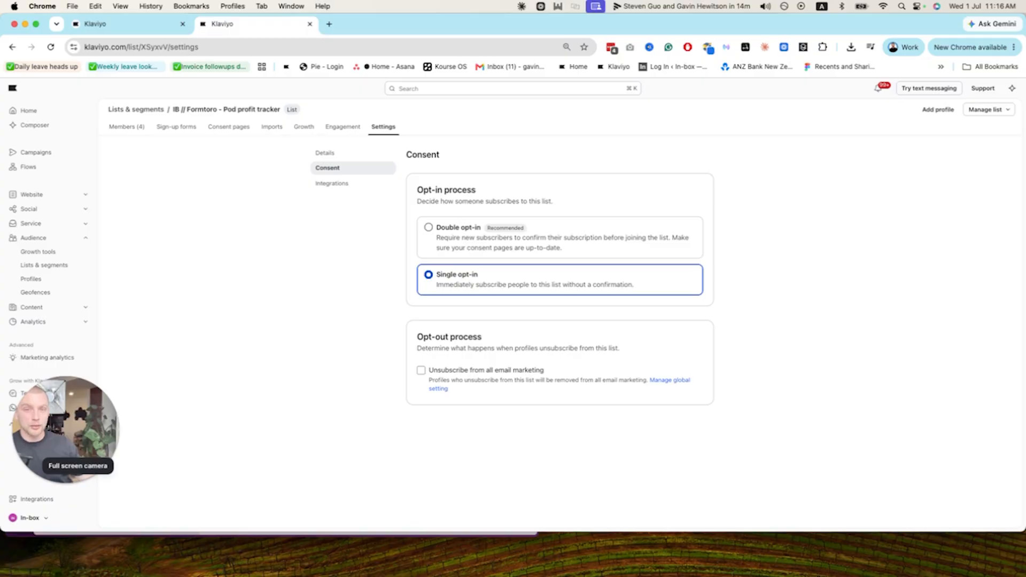
Delete the Last name field from the Subscribe page, exit the editor, and reopen the page for editing.
left_click(132, 23)
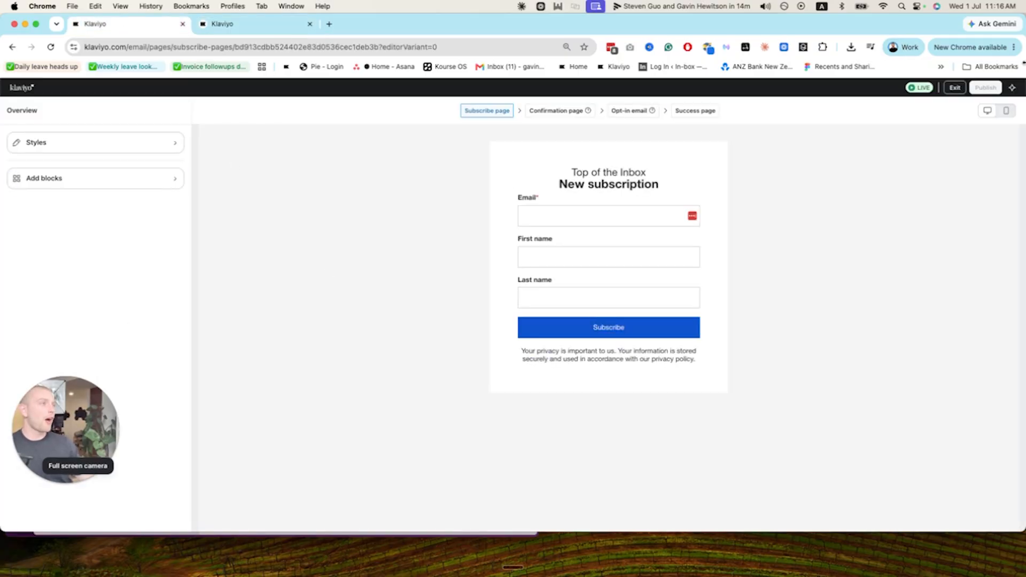
left_click(504, 280)
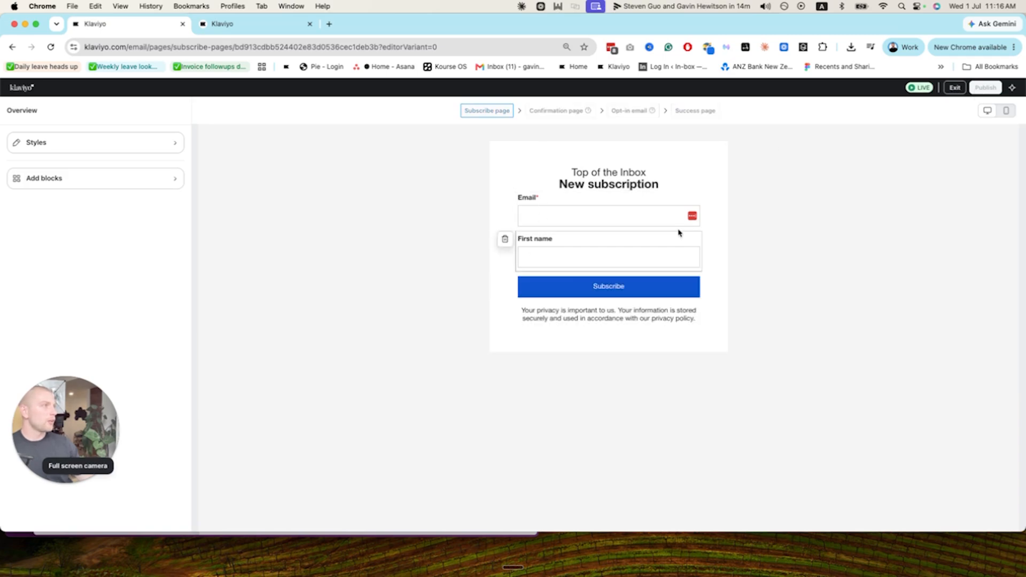
left_click(954, 87)
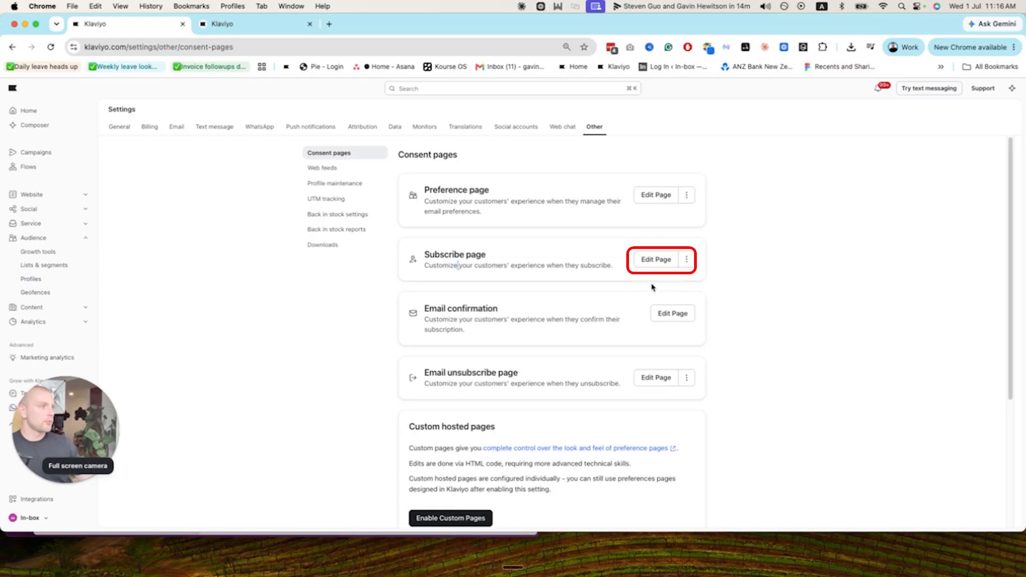
left_click(655, 260)
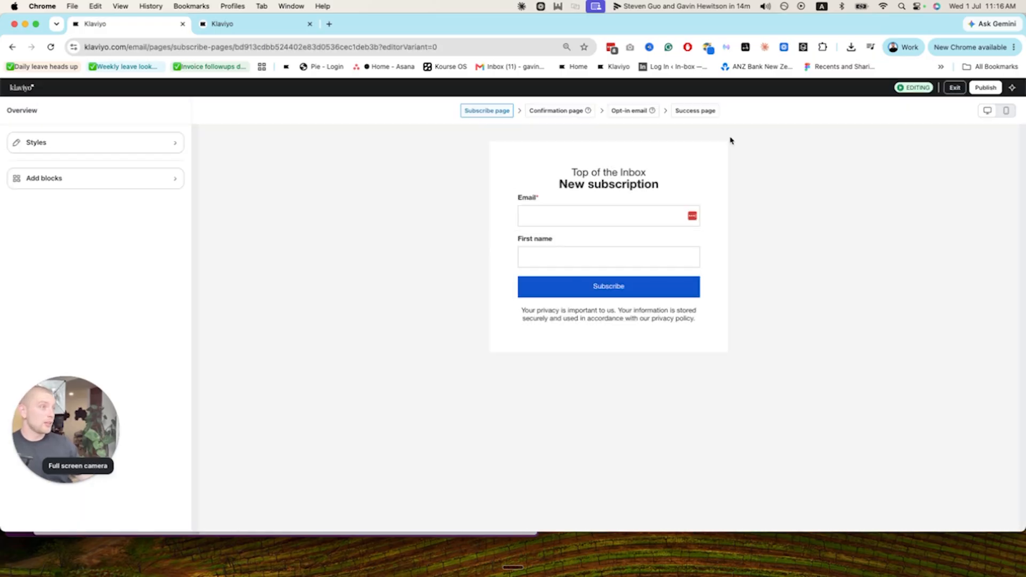
Examine the action, text and style settings of the Subscribe button on the Subscribe page.
left_click_drag(99, 377, 203, 270)
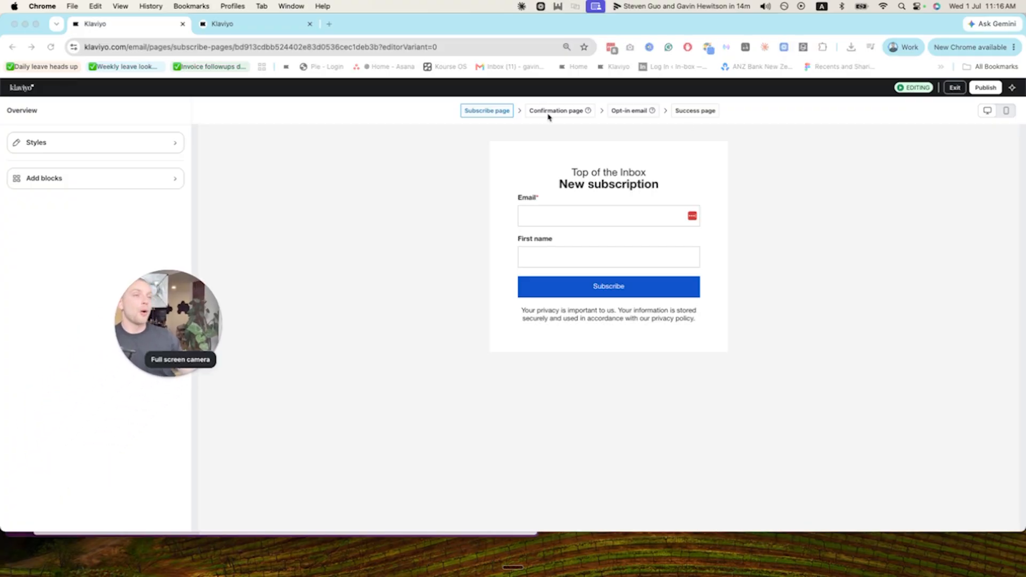
left_click(612, 287)
left_click_drag(164, 372, 292, 293)
scroll(115, 359, "down", 3)
scroll(171, 302, "up", 4)
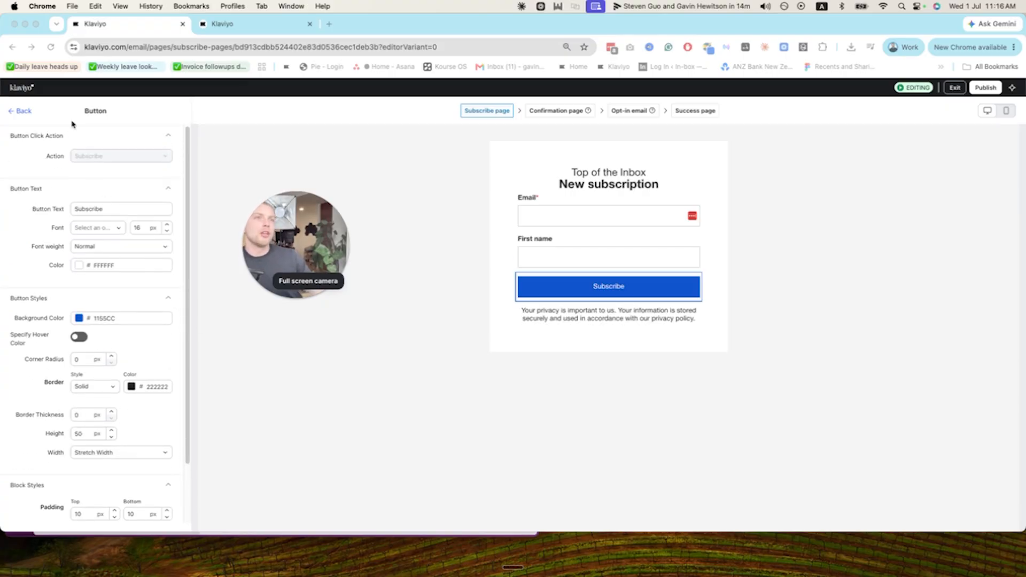
Review the Confirmation page, Opt-in email and Success page of the subscription flow, ending on the Subscribe page.
left_click(553, 111)
left_click(553, 111)
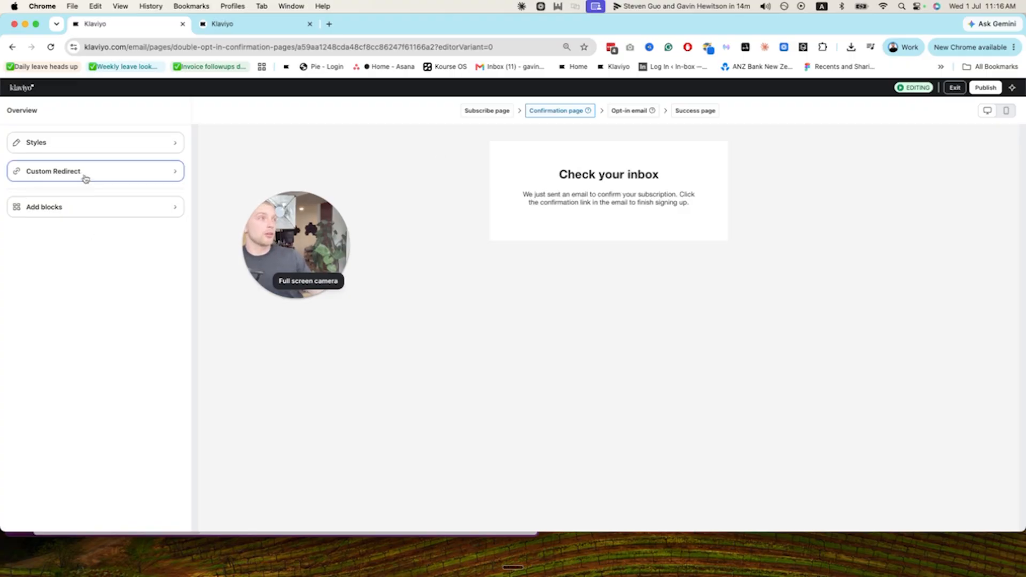
left_click(475, 110)
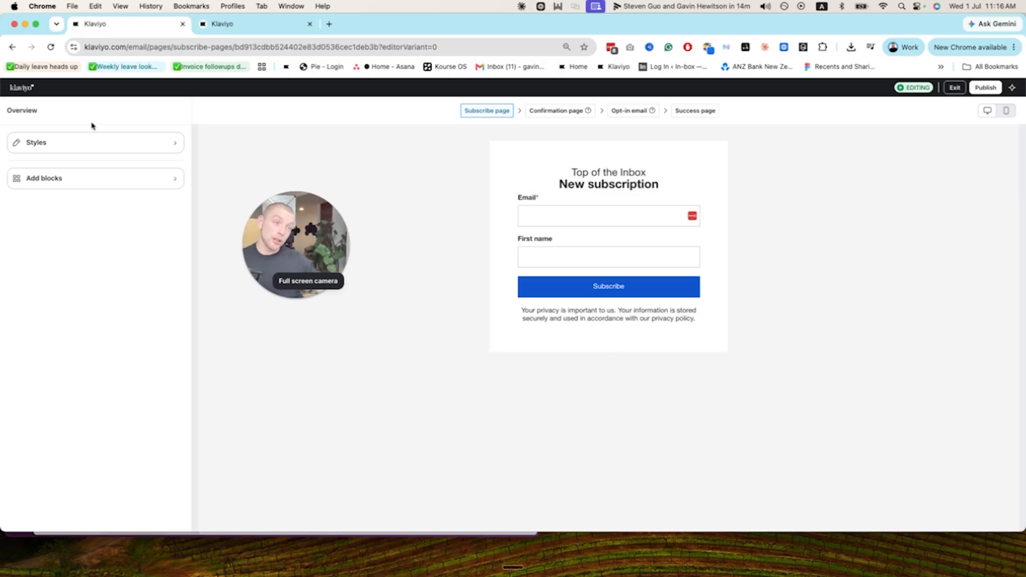
left_click(689, 110)
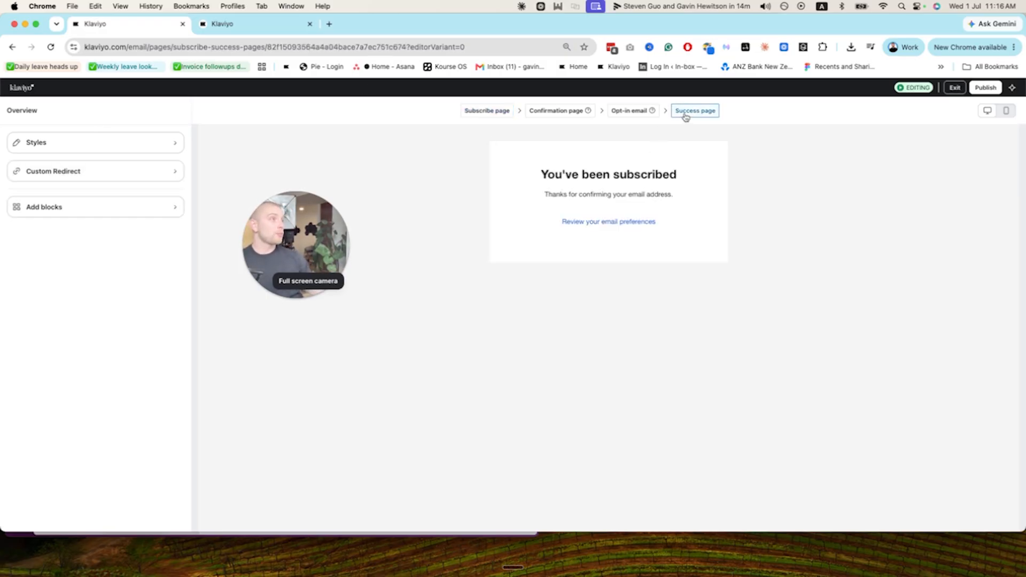
left_click(498, 111)
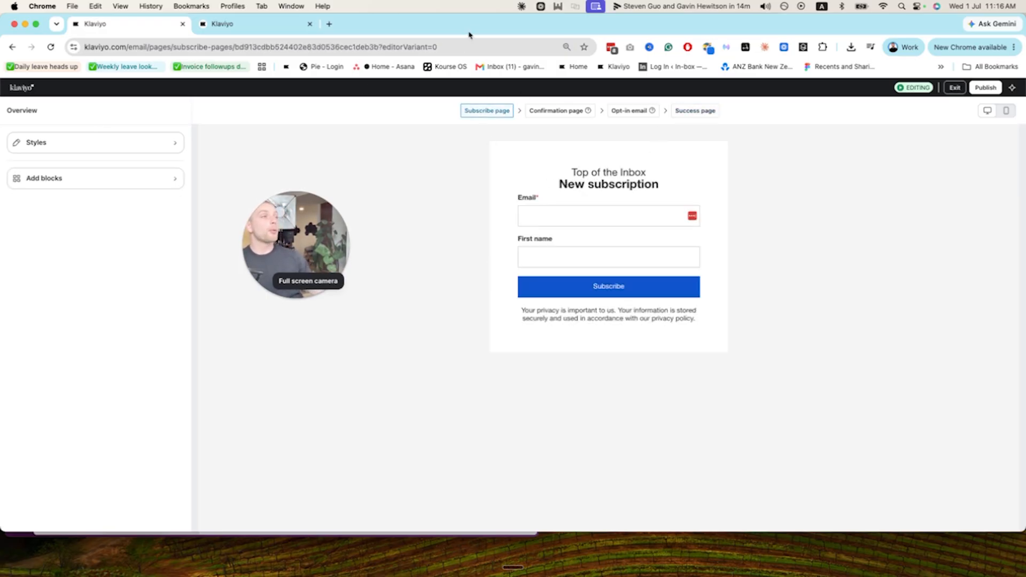
left_click(574, 112)
left_click(701, 111)
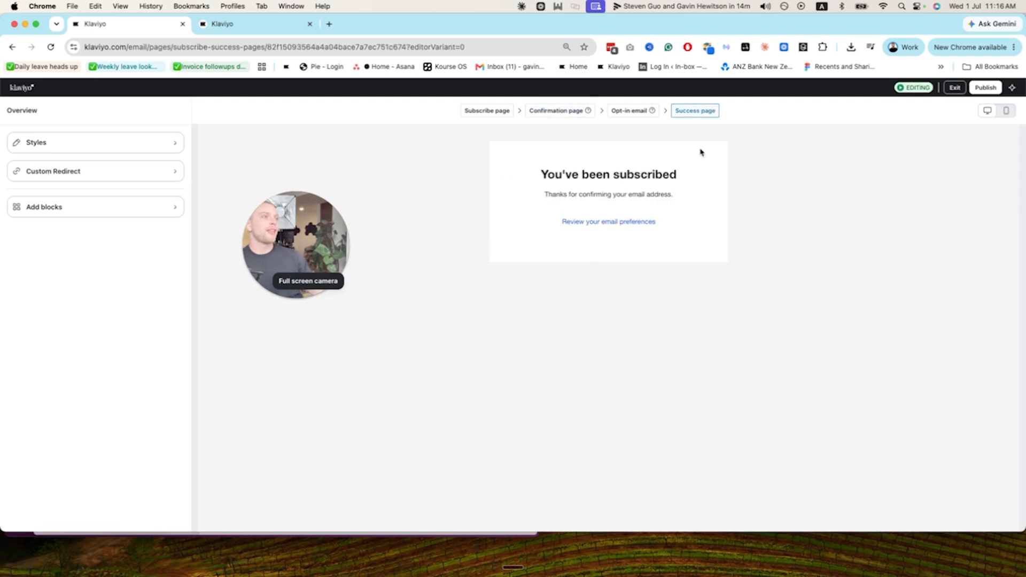
left_click(633, 113)
left_click(486, 111)
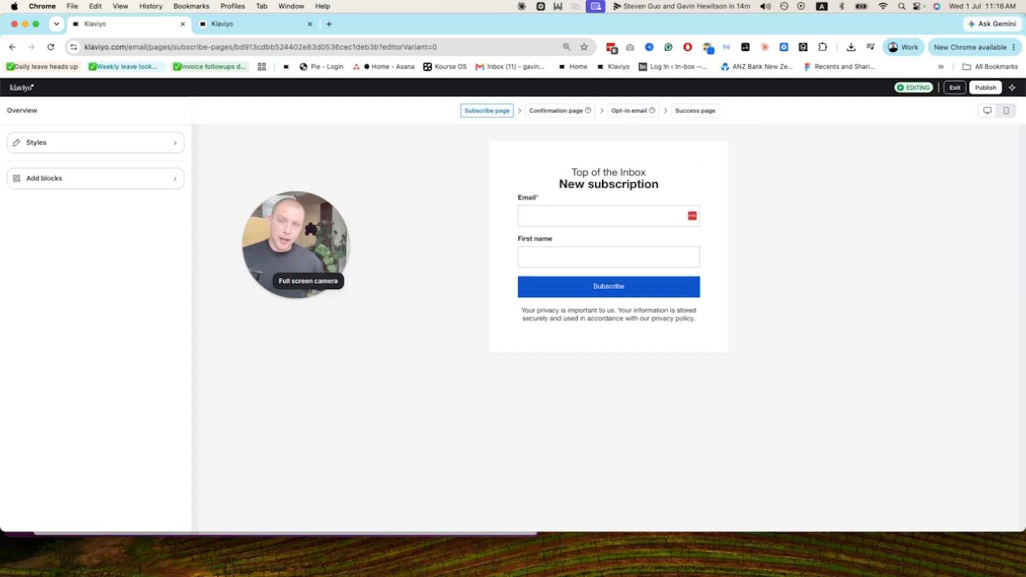
Go back through the previously opened editors and return to the Consent pages settings.
left_click(12, 47)
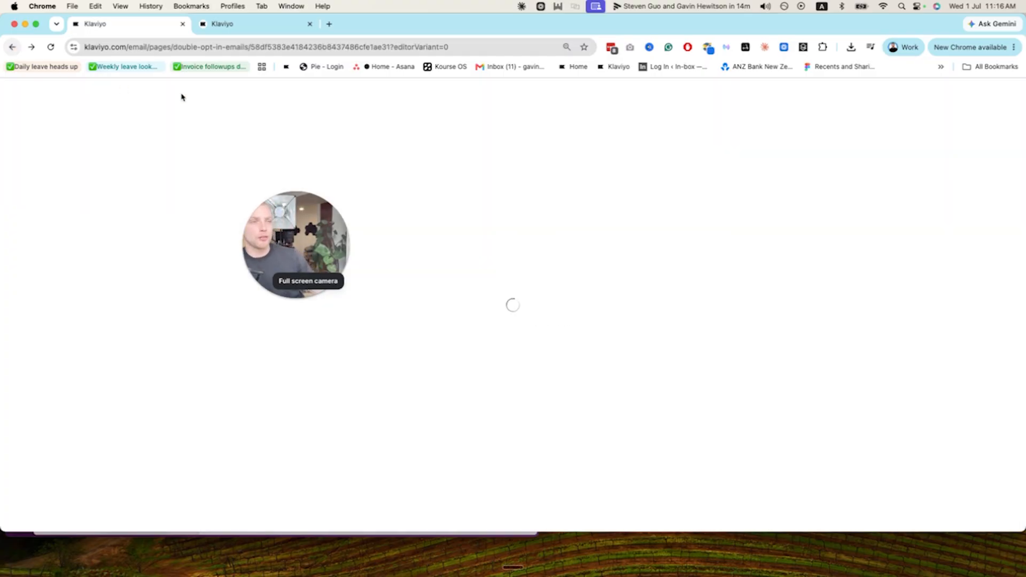
left_click(13, 47)
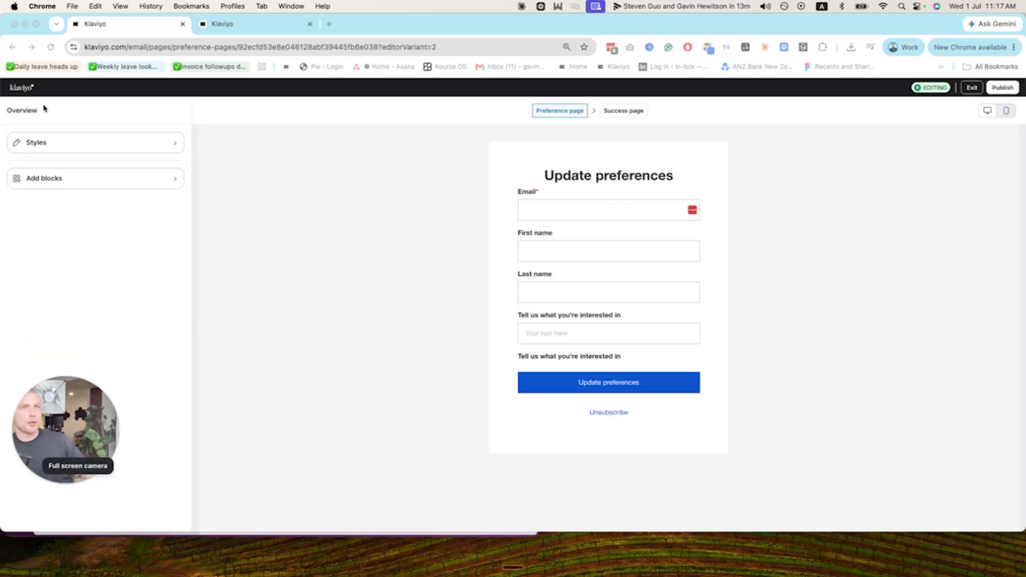
left_click(27, 88)
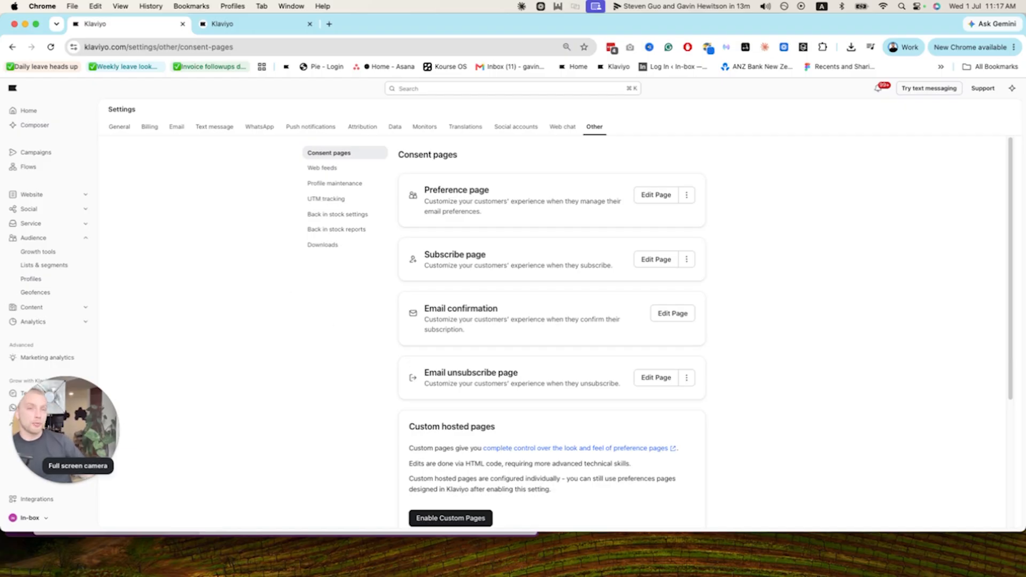
Check the Double opt-in recommendation in the list's consent settings, and view the opt-in email under Email confirmation.
left_click(252, 24)
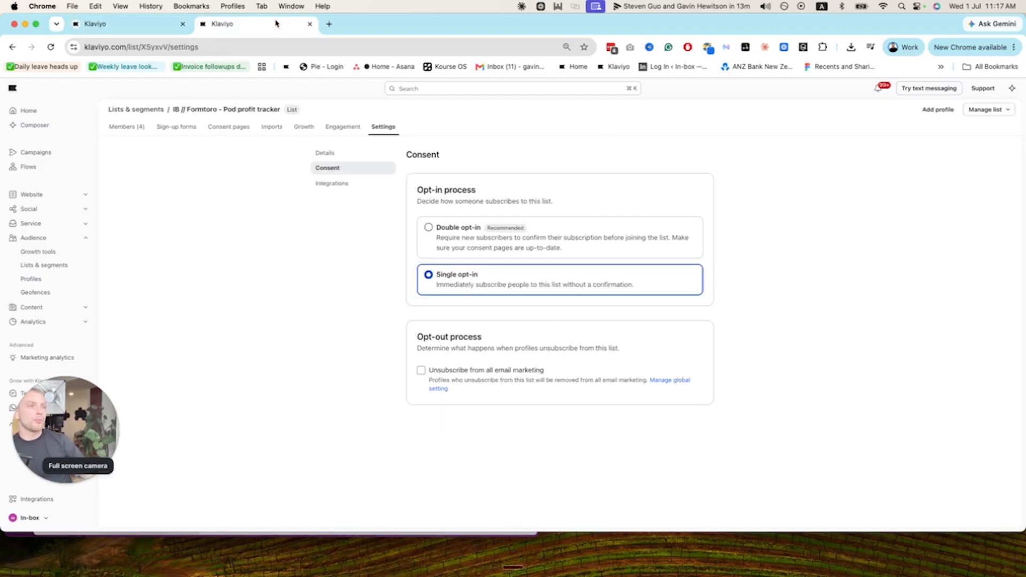
mouse_move(524, 228)
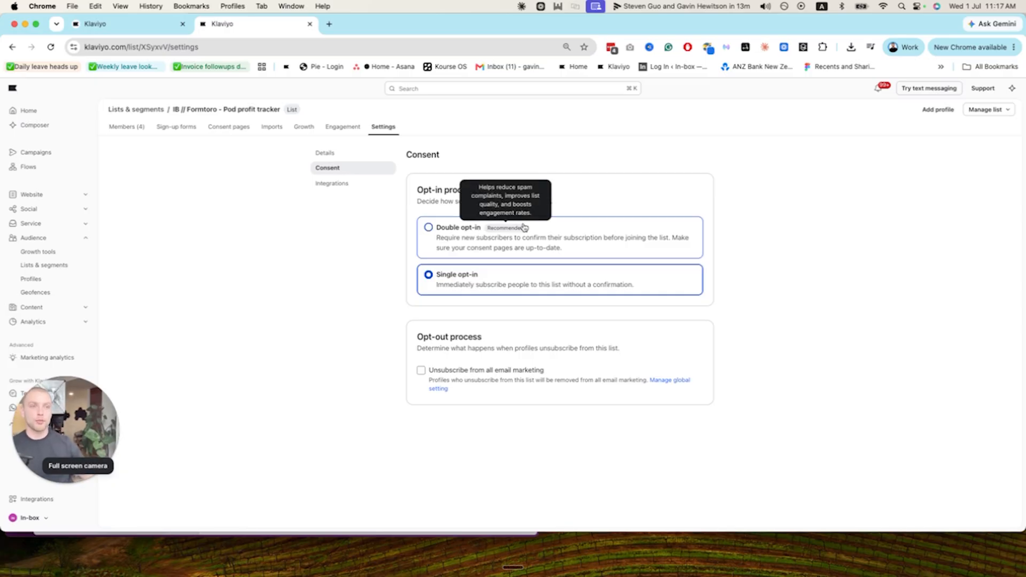
left_click(131, 25)
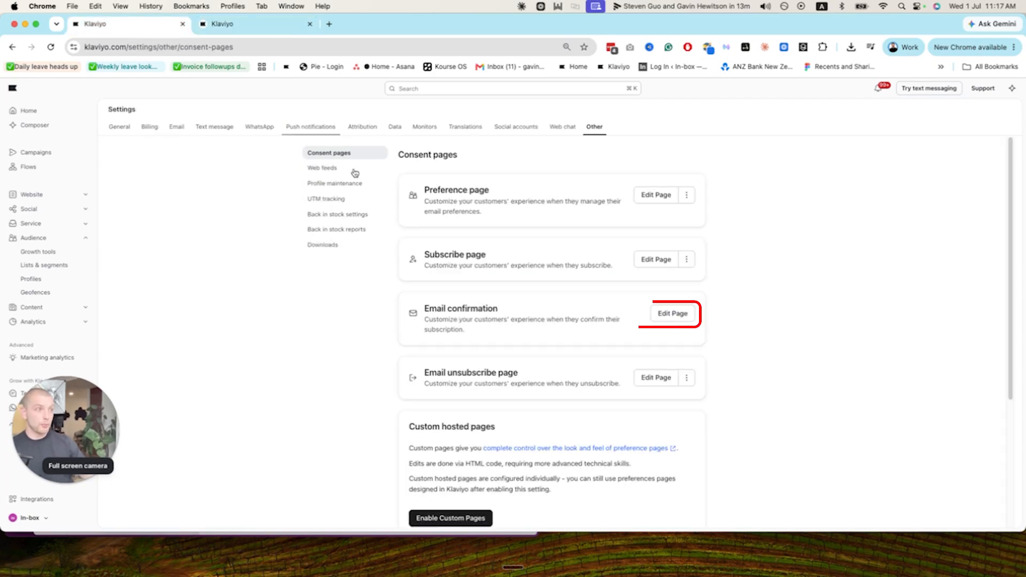
left_click(669, 314)
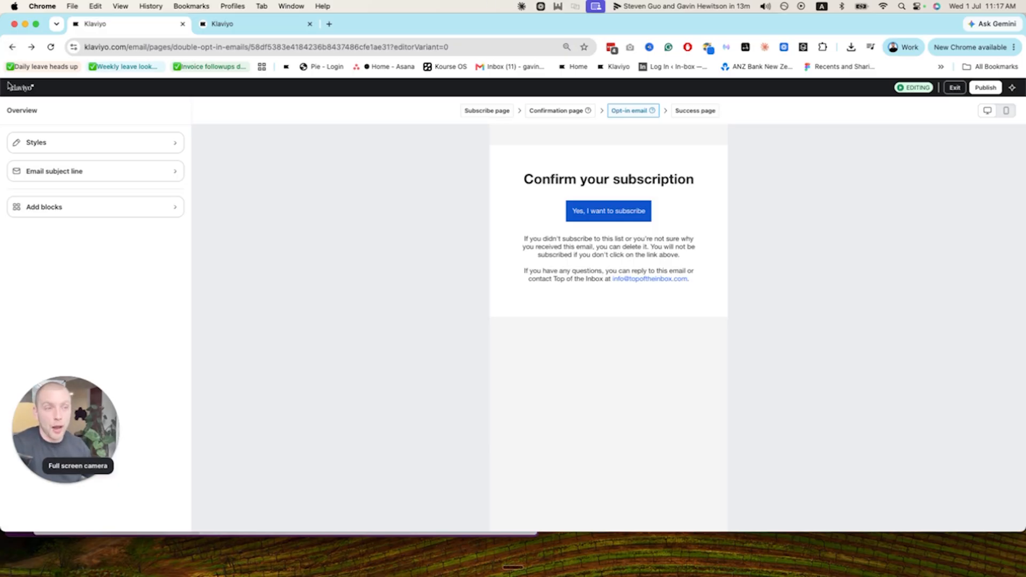
left_click(12, 47)
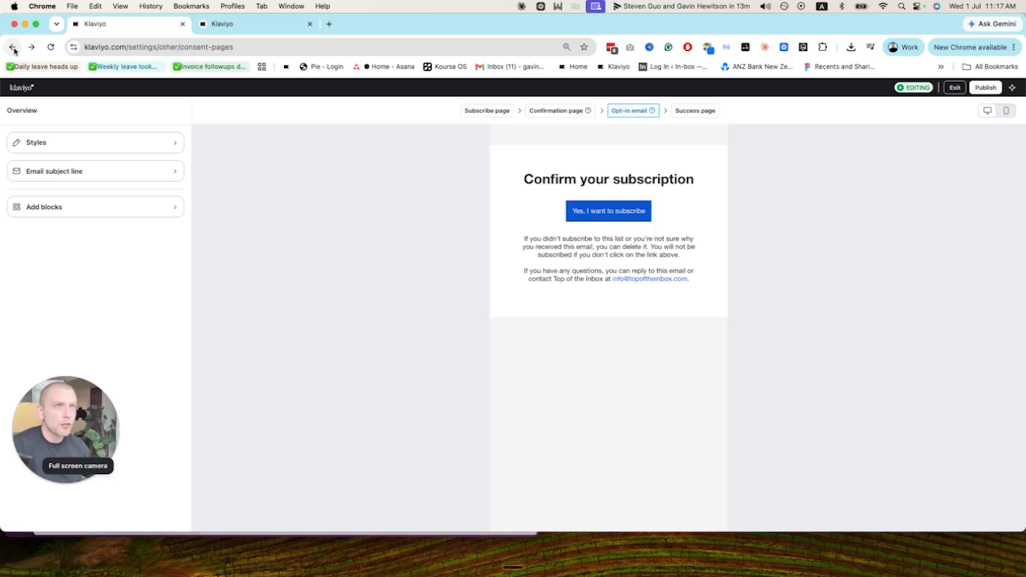
Open the Email unsubscribe page, inspect its "Update your preferences" button settings, and return to the Consent pages settings.
scroll(522, 366, "down", 2)
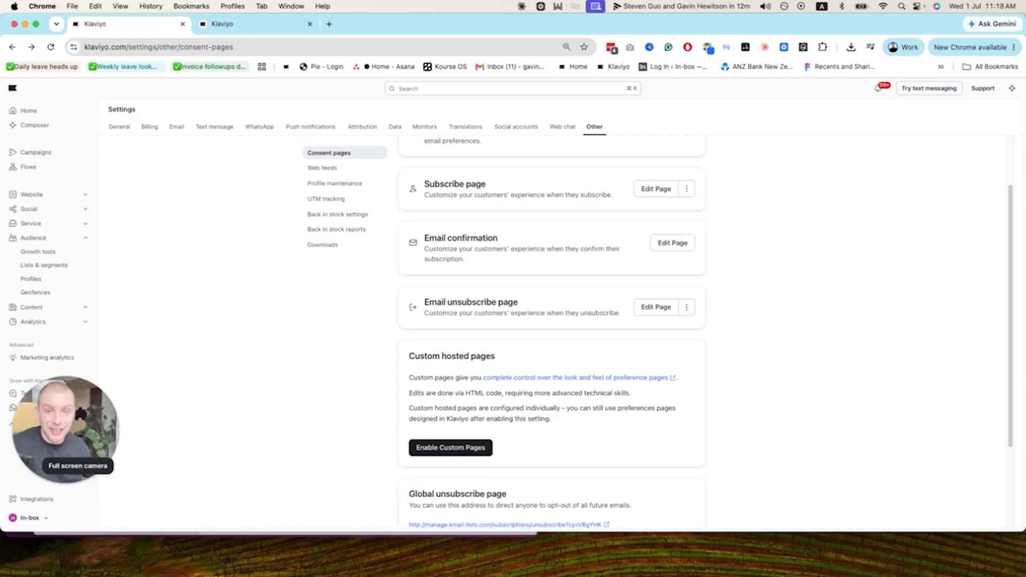
left_click(668, 309)
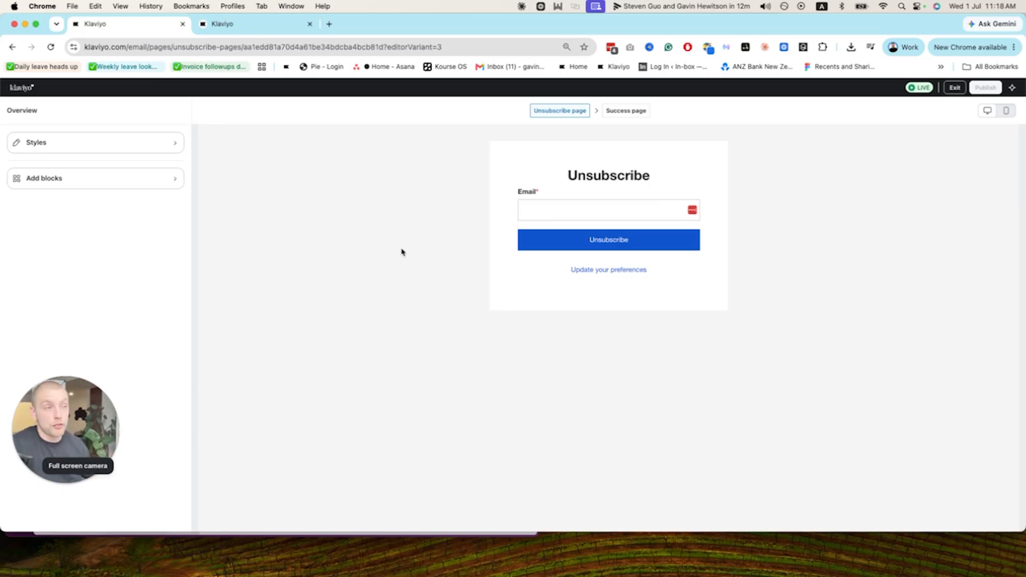
left_click(606, 268)
left_click(109, 259)
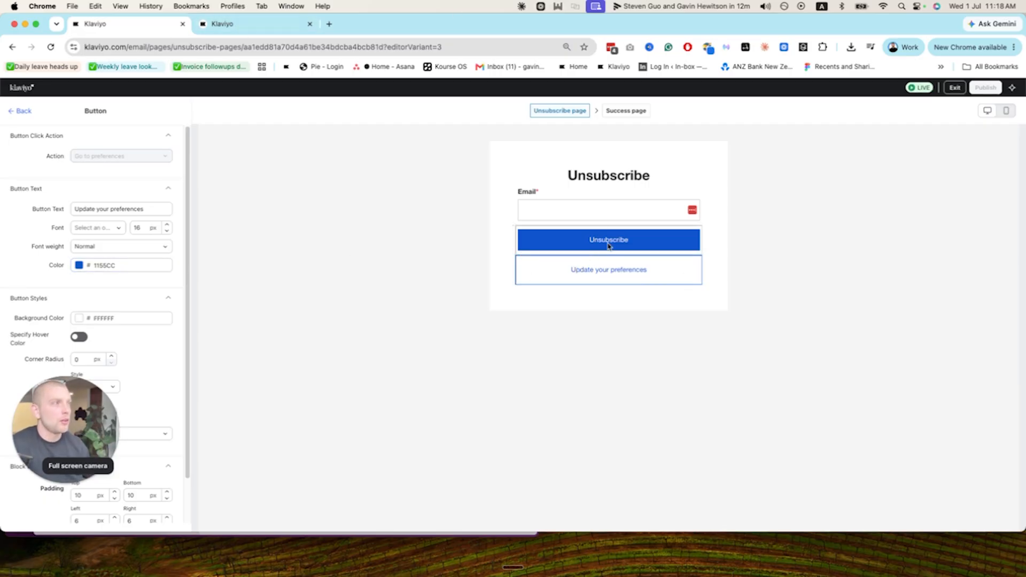
left_click(22, 111)
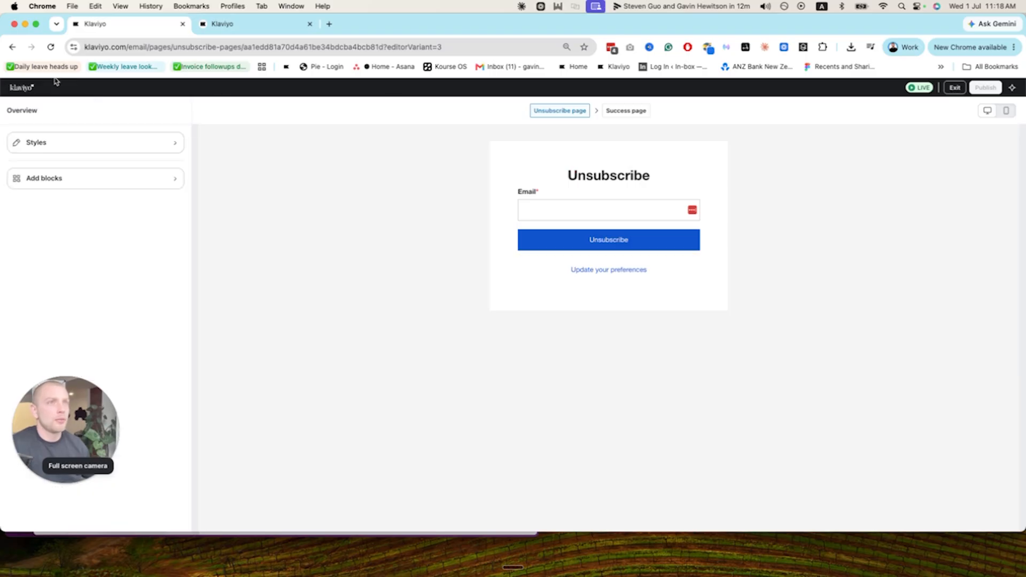
left_click(31, 87)
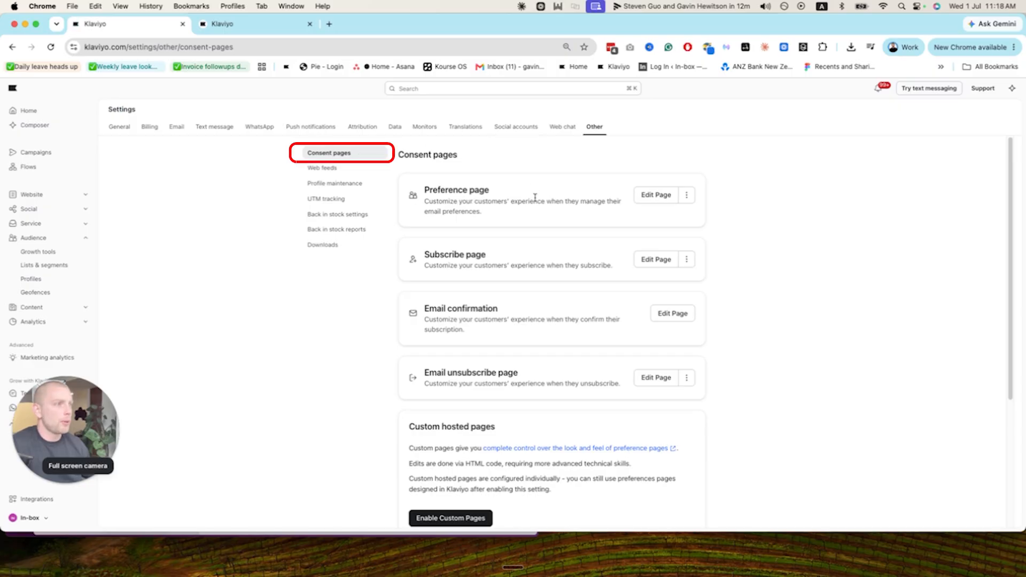
Open the Preference page for editing and delete the "Tell us what you're interested in" text input block.
left_click(636, 195)
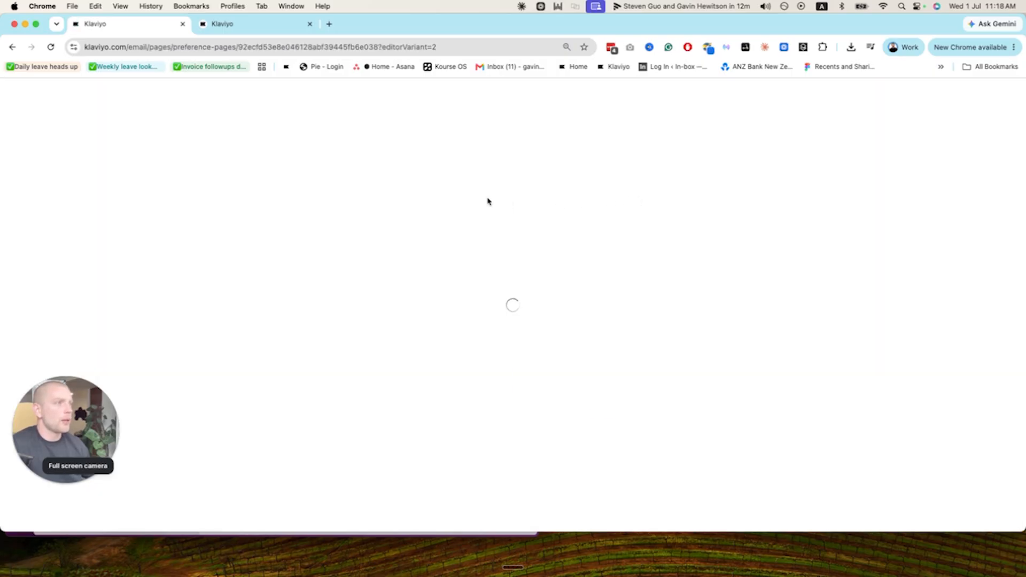
left_click(612, 325)
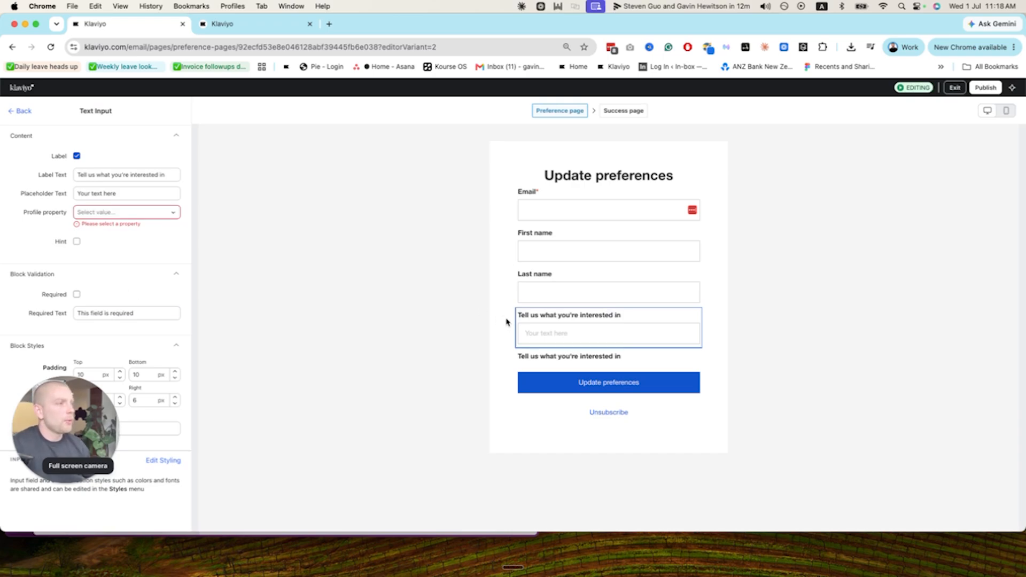
key("BackSpace")
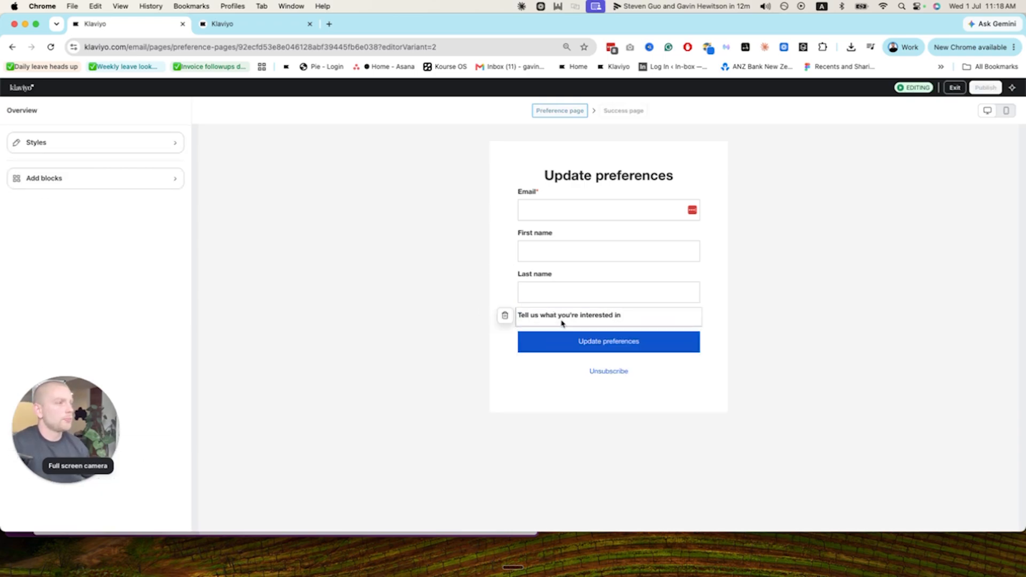
Change the label of the radio buttons block to "How often would you like to hear from us".
left_click(561, 318)
triple_click(115, 174)
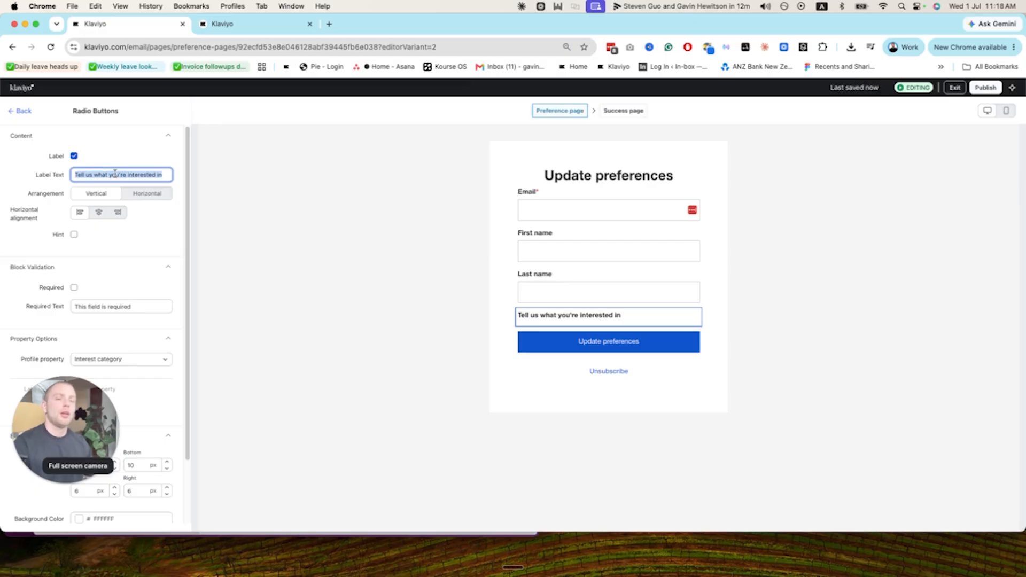
scroll(133, 335, "down", 2)
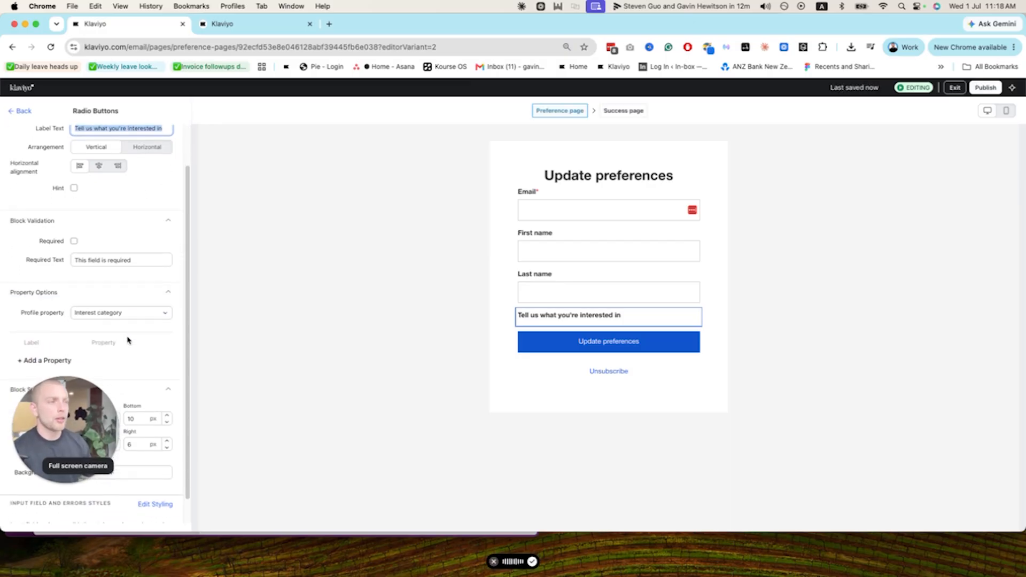
type("How often would you like to hear from us")
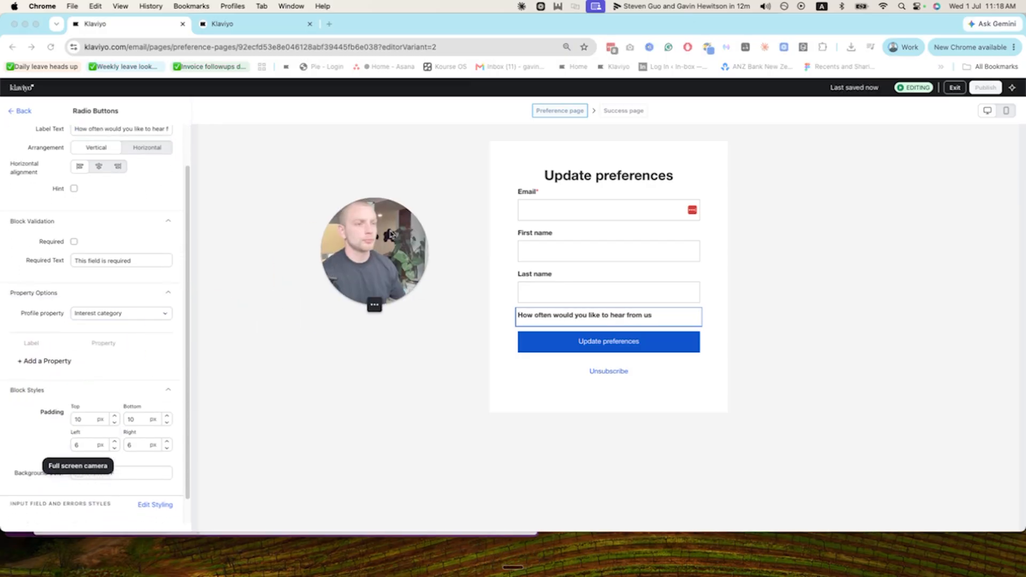
scroll(48, 384, "up", 2)
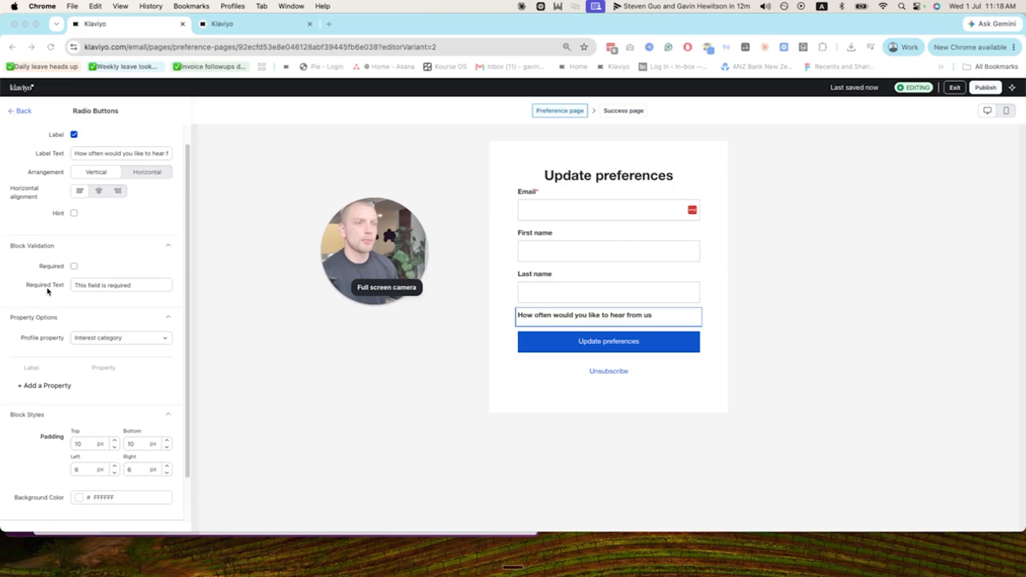
Add three radio options labelled "Once per week", "As much as you like." and "Once per month".
left_click(33, 407)
left_click(42, 402)
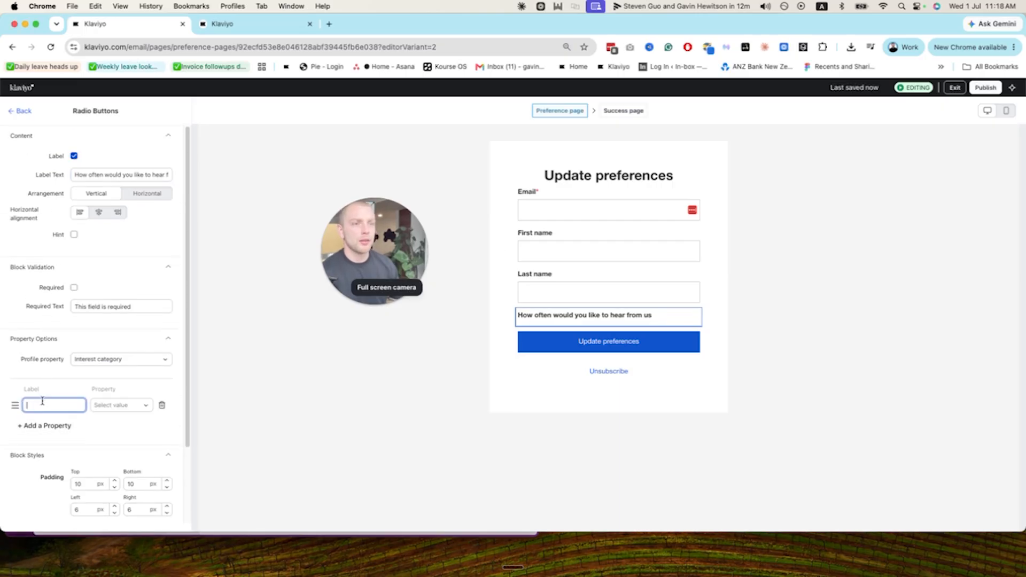
type("Once per week")
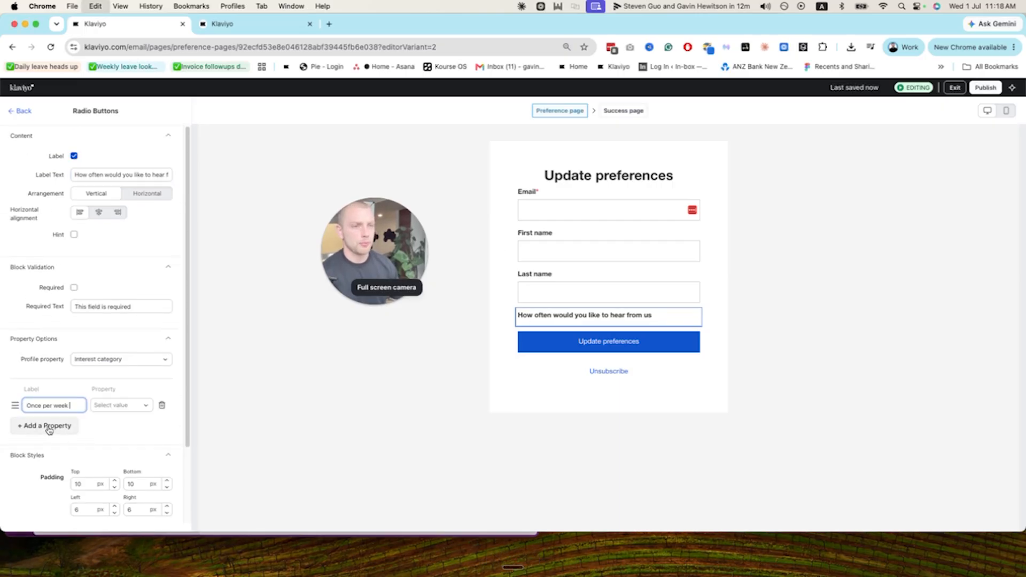
left_click(47, 426)
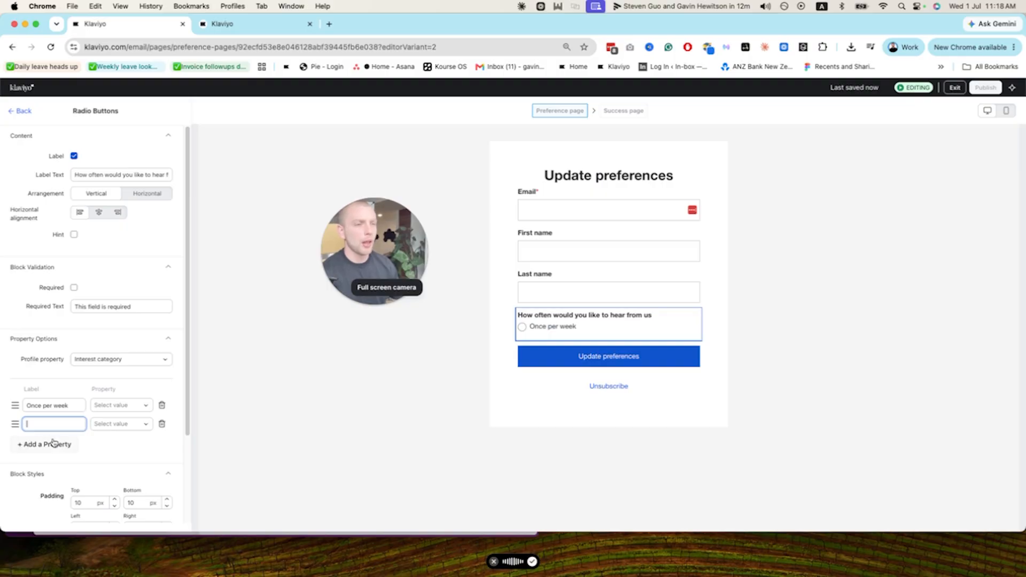
left_click(54, 445)
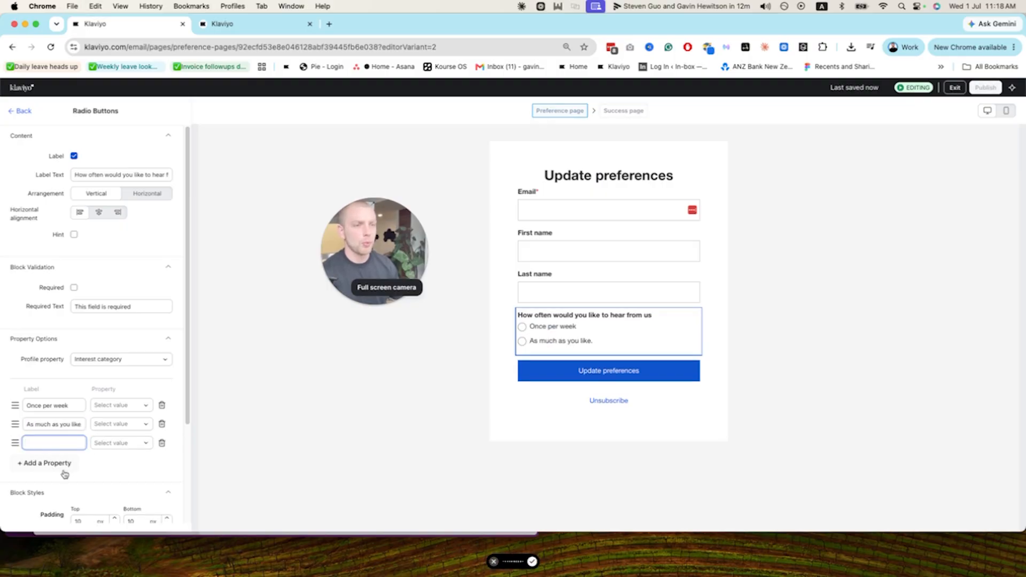
type("Once per month")
Create the property values "once per week", "As much as you like" and "Once per month" and assign each to its matching radio option.
left_click(109, 405)
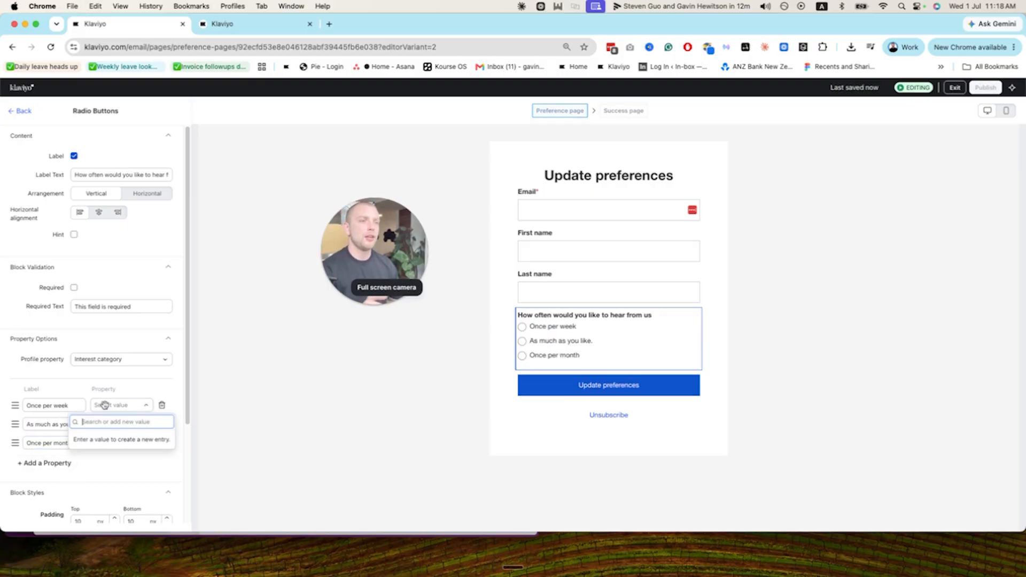
type("o")
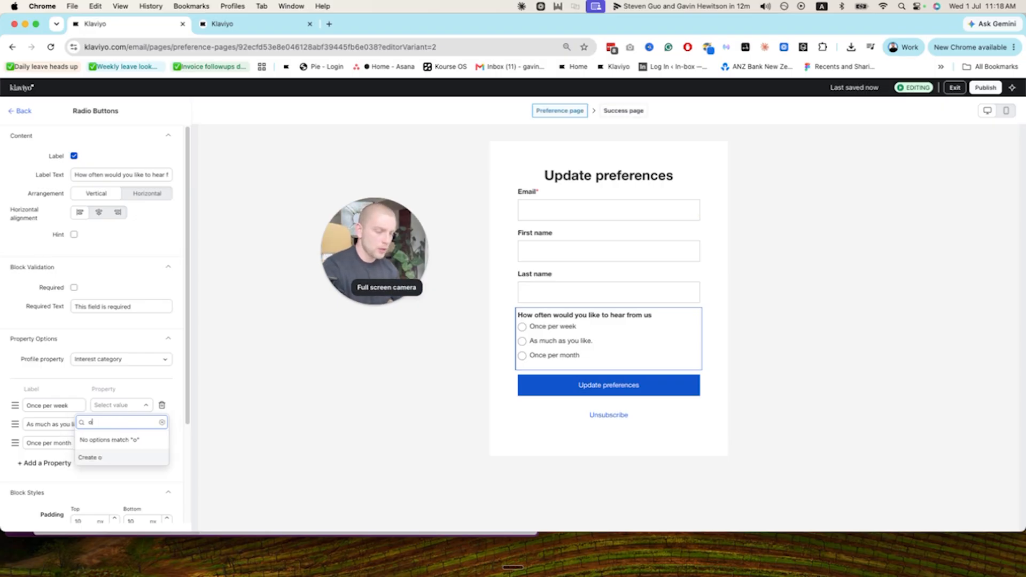
type("nce Per")
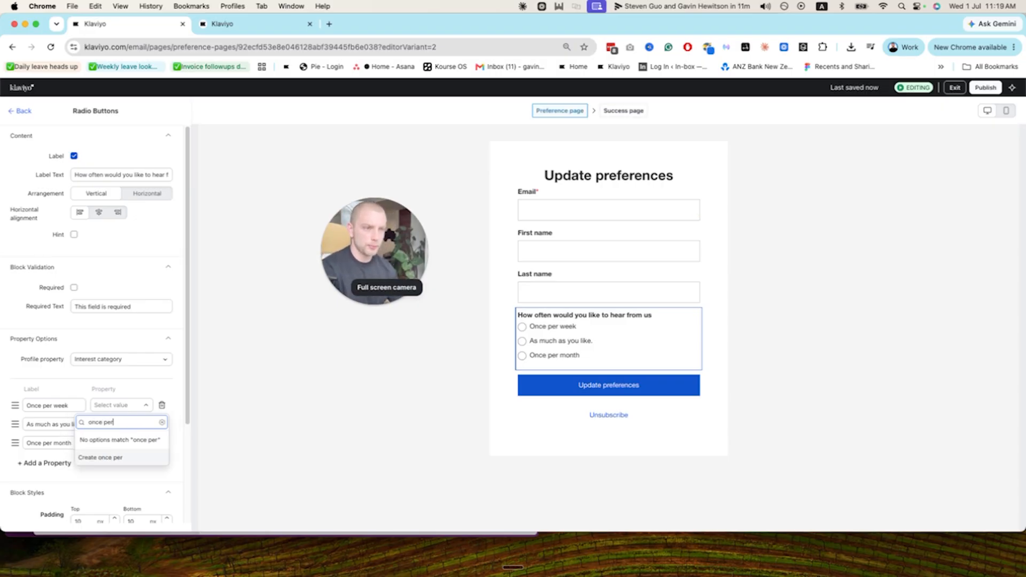
type(" we3k")
key("Return")
left_click(111, 427)
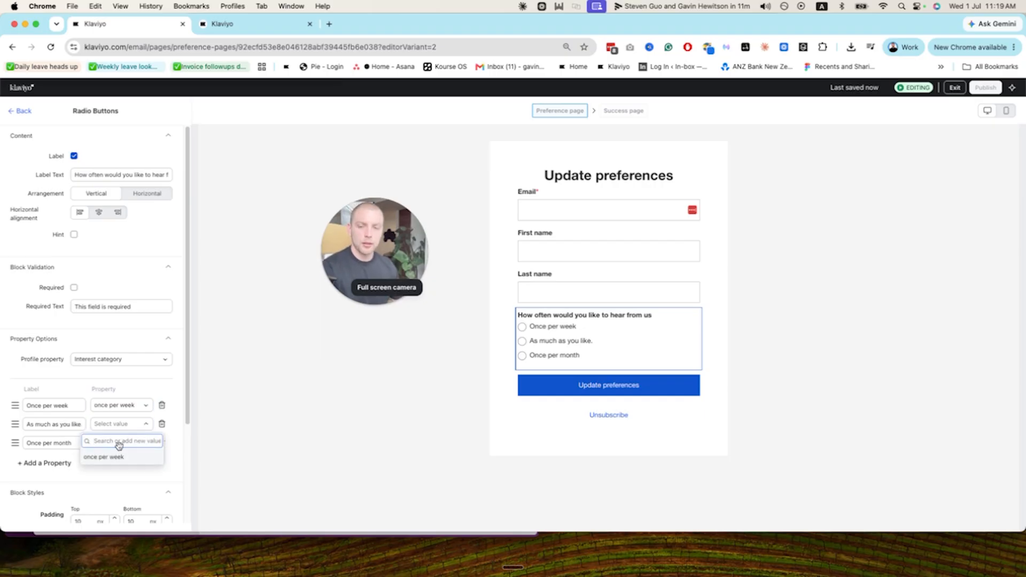
type("As much as you like.")
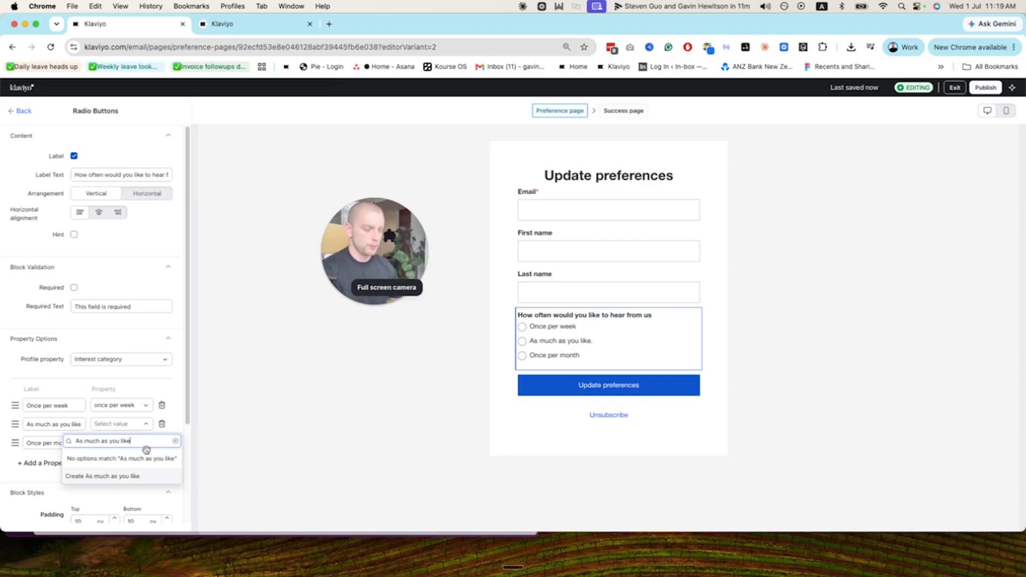
key("Return")
left_click(118, 444)
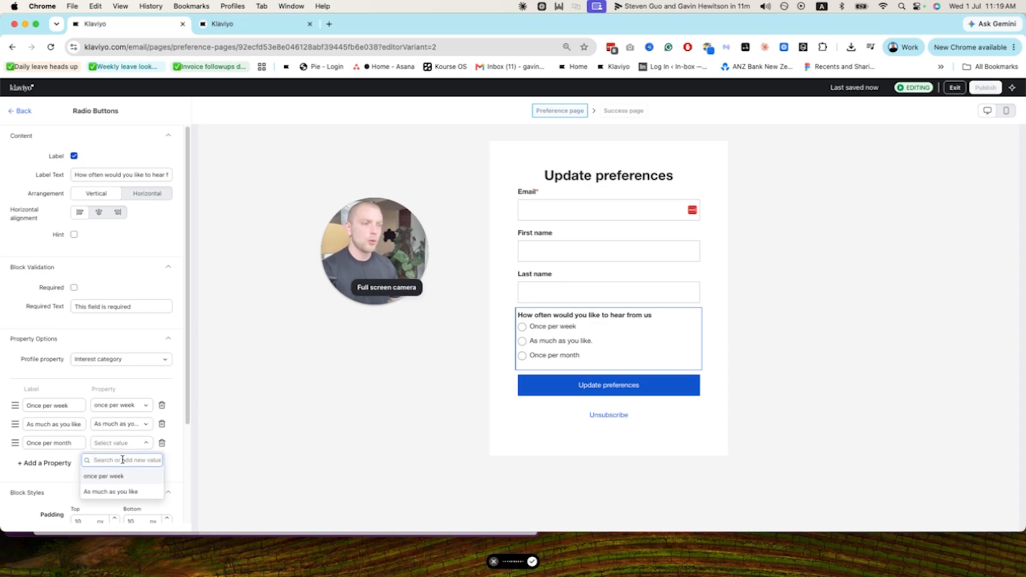
type("Once per month")
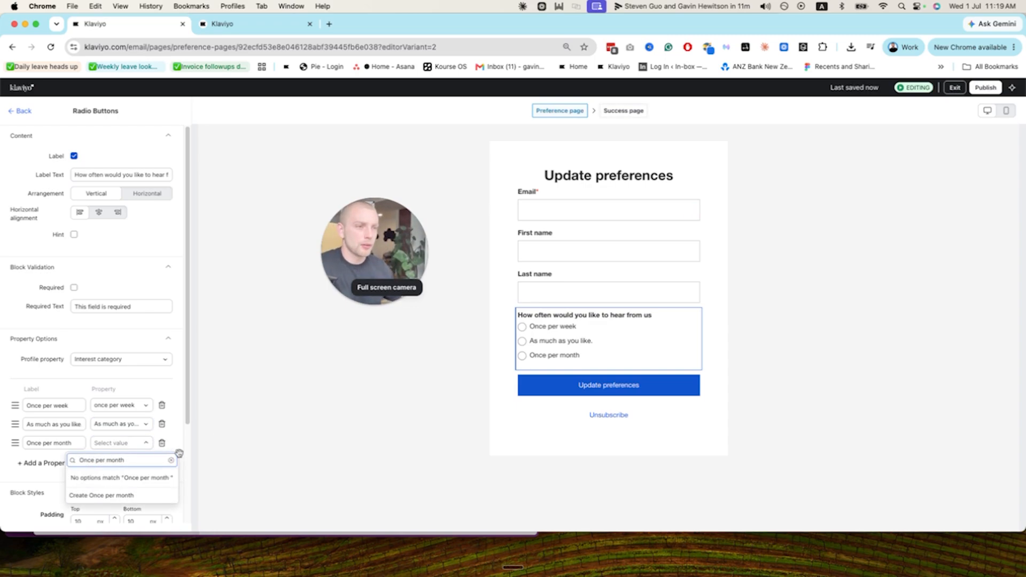
key("BackSpace")
left_click(131, 496)
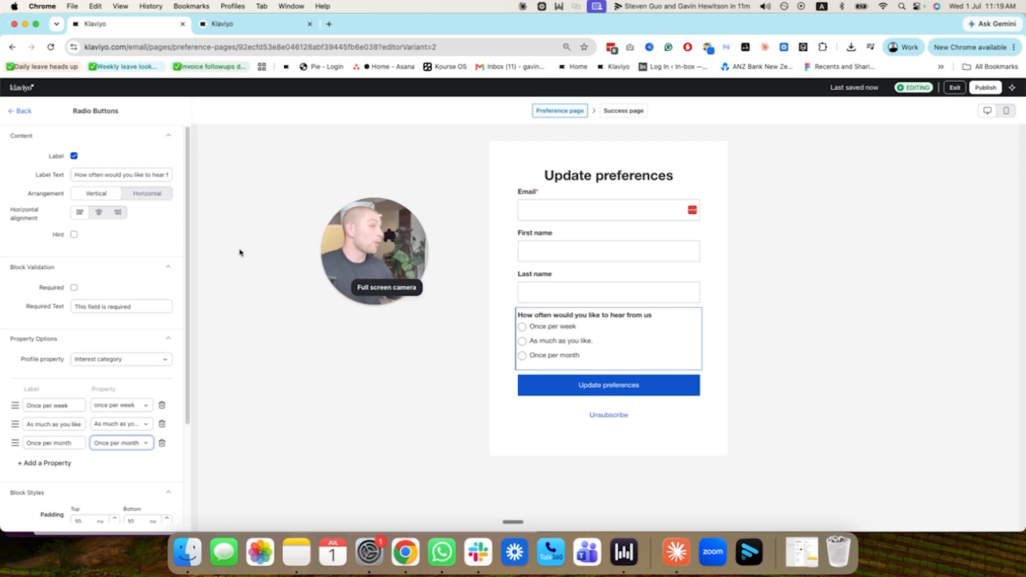
left_click_drag(351, 282, 250, 254)
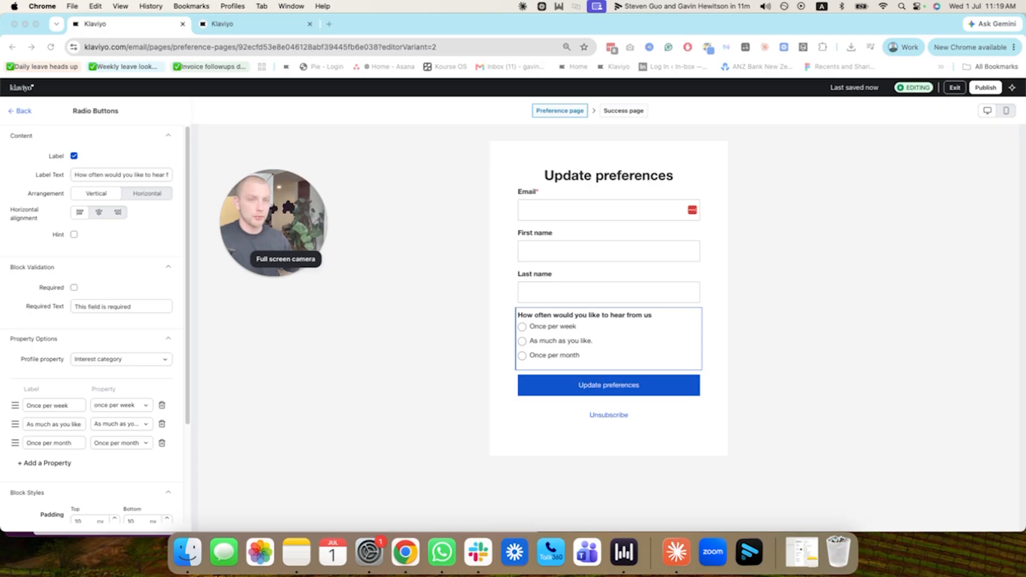
left_click_drag(271, 274, 281, 307)
Add an image block beside the "Update preferences" heading on the Preference page.
left_click(19, 114)
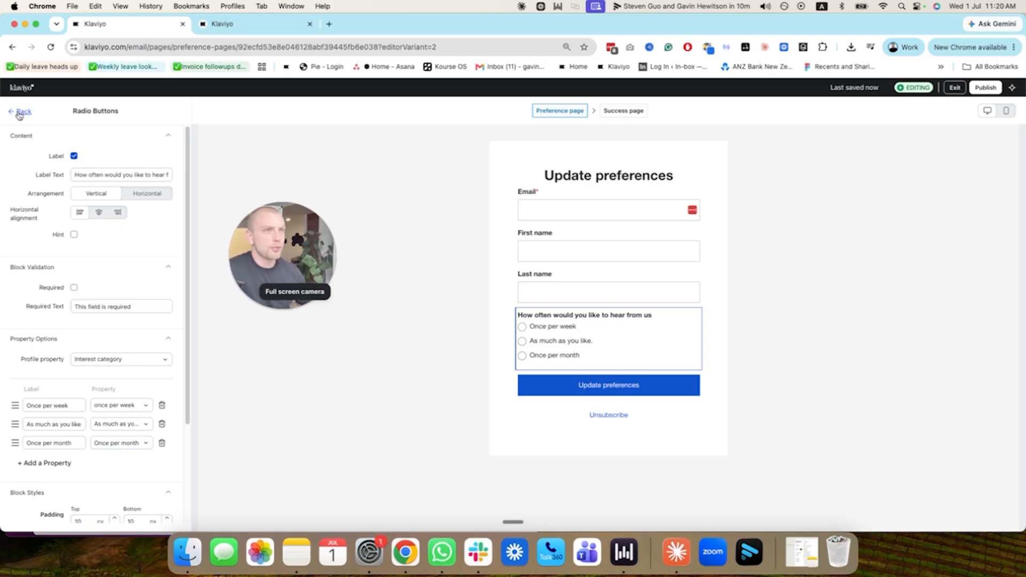
left_click(19, 114)
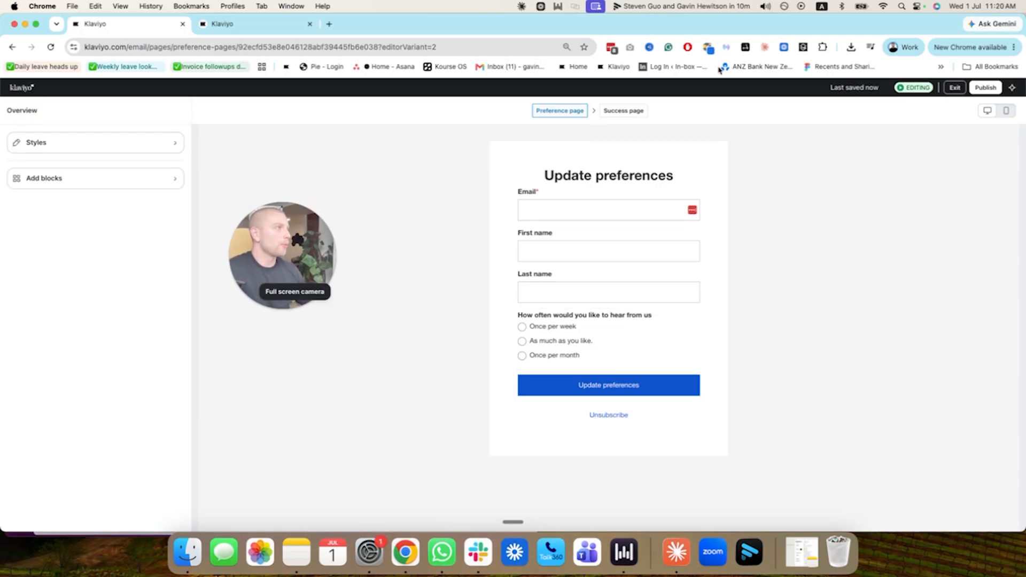
mouse_move(299, 306)
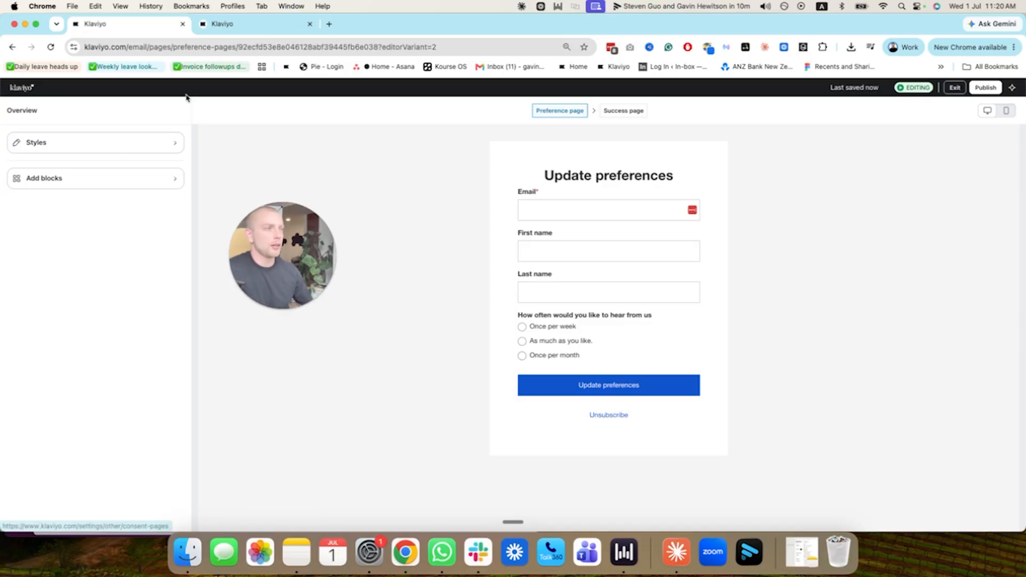
left_click(70, 177)
left_click_drag(94, 178, 646, 184)
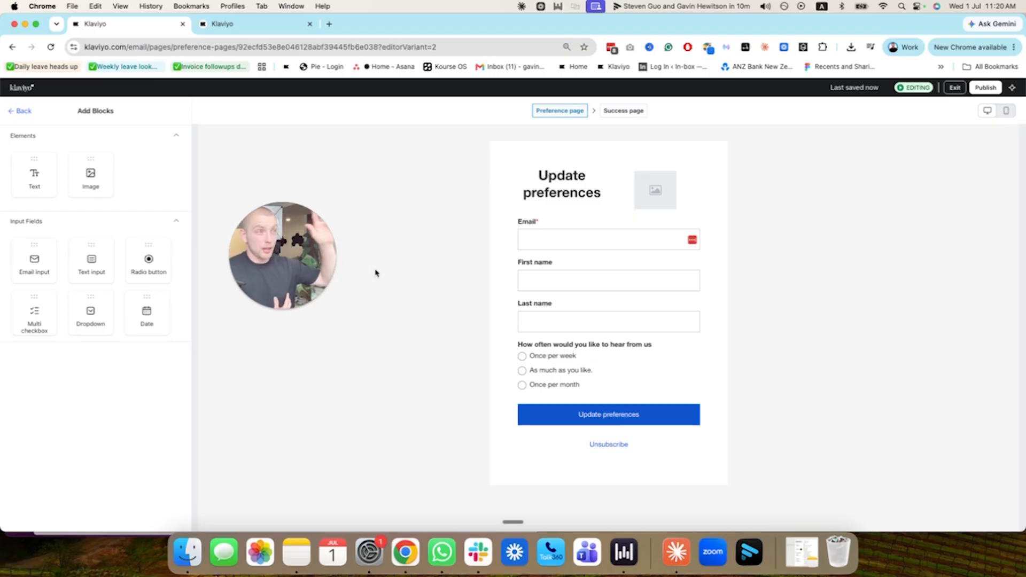
Leave the Preference page editor and return to the Consent pages settings.
left_click(21, 112)
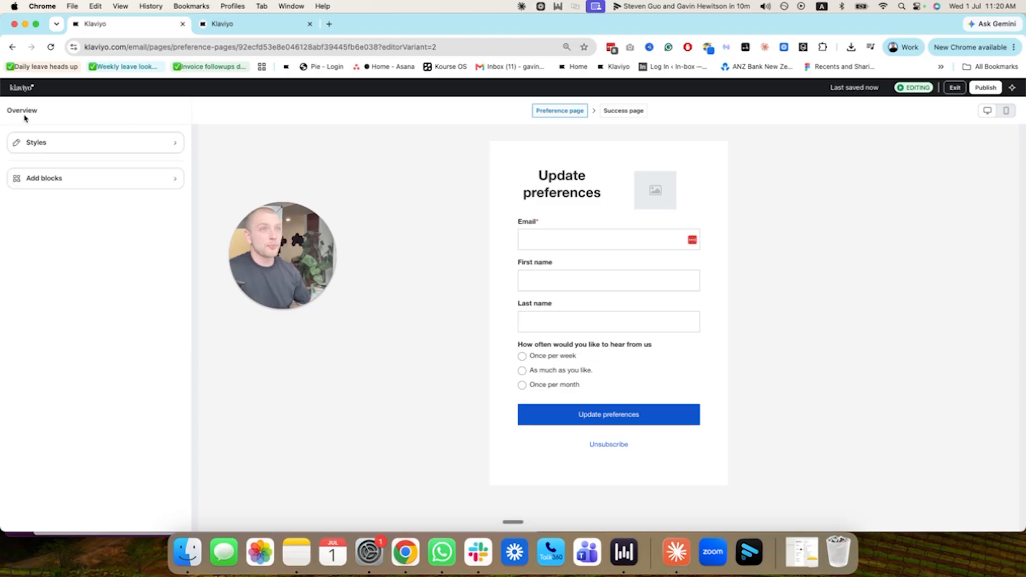
left_click(31, 92)
left_click_drag(316, 262, 159, 370)
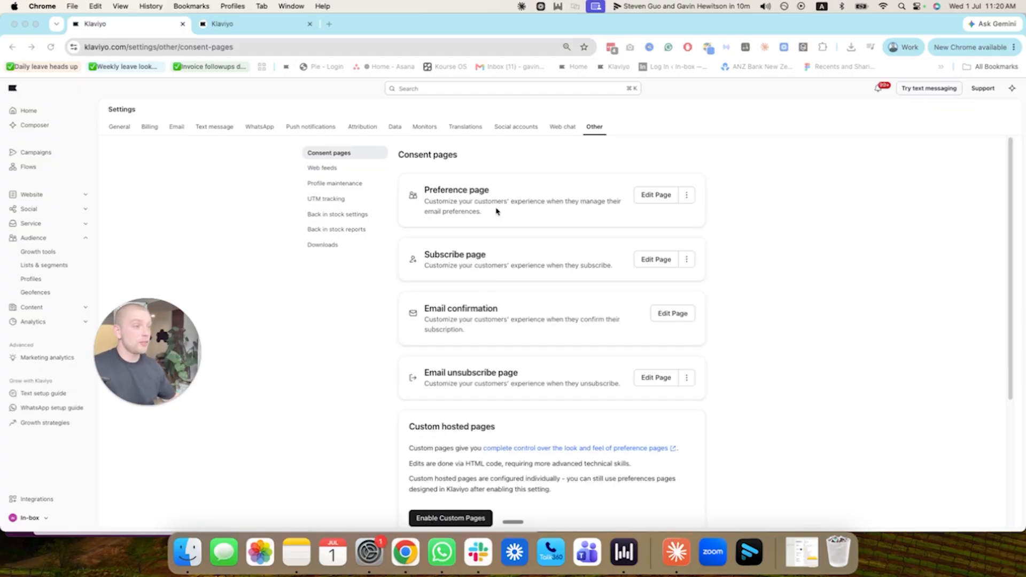
Open the "IB // Formtoro - Black Friday strategy" list and check its opt-in settings and its own consent pages.
left_click(53, 265)
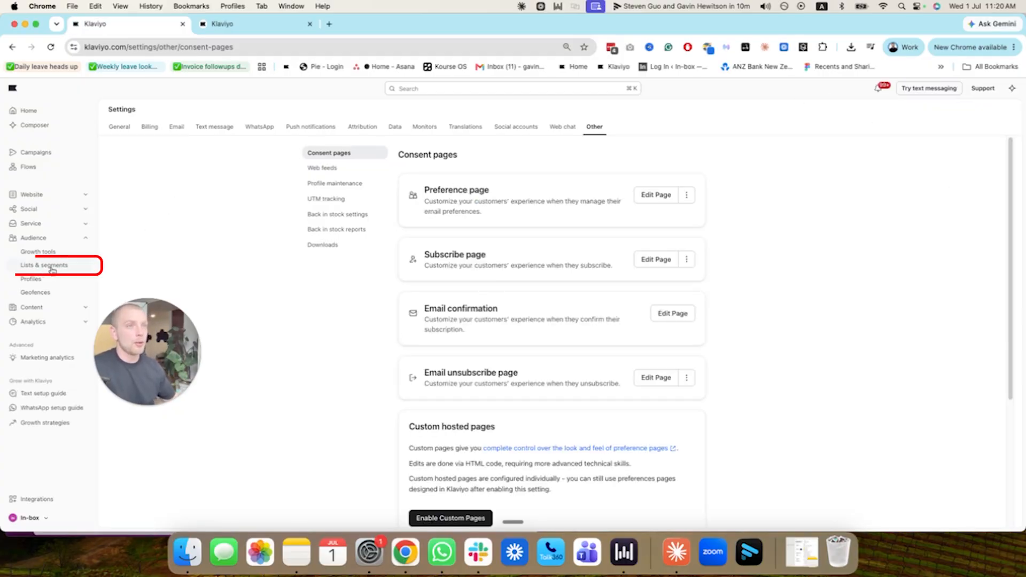
left_click(206, 279)
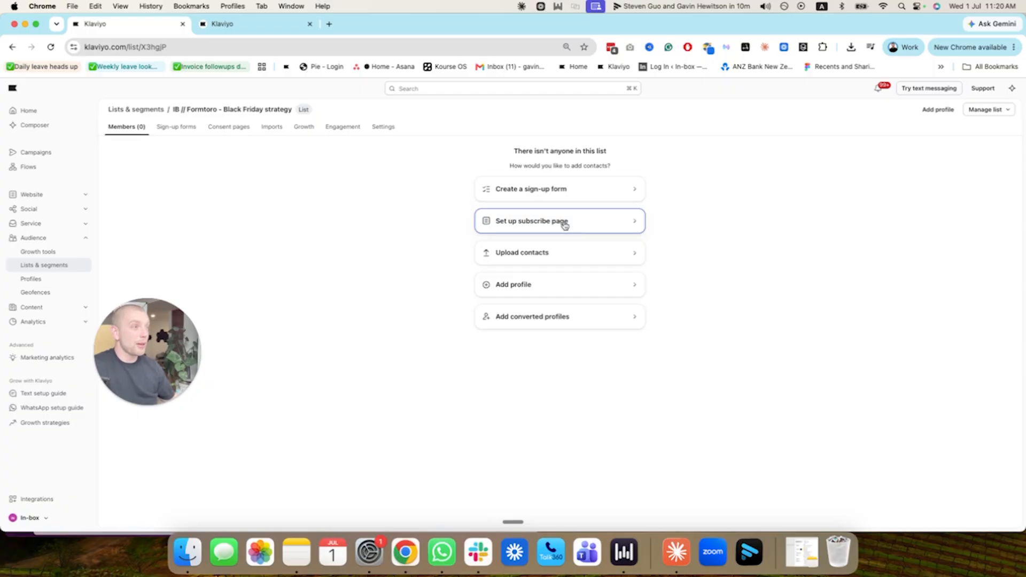
left_click(376, 128)
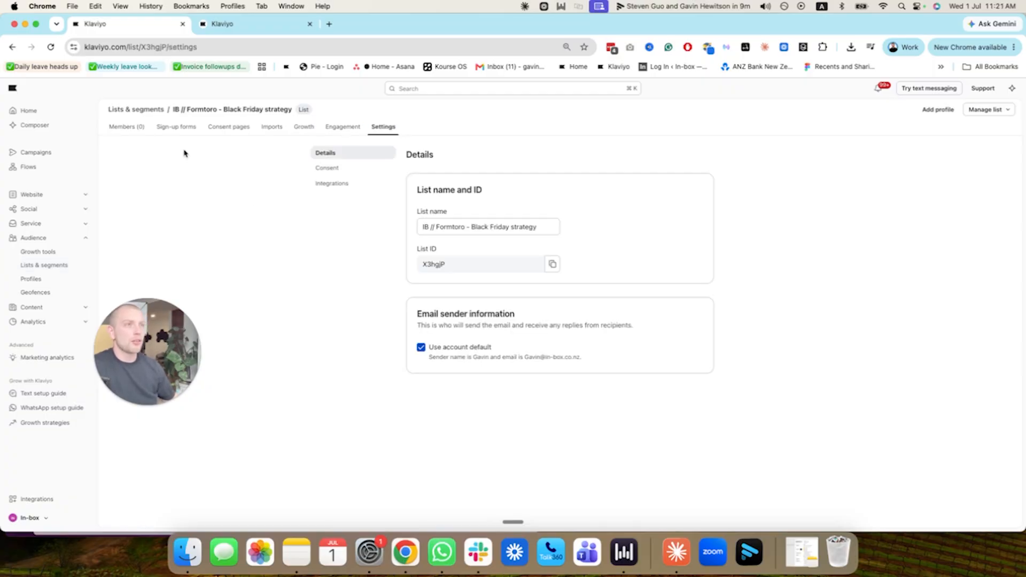
left_click(327, 168)
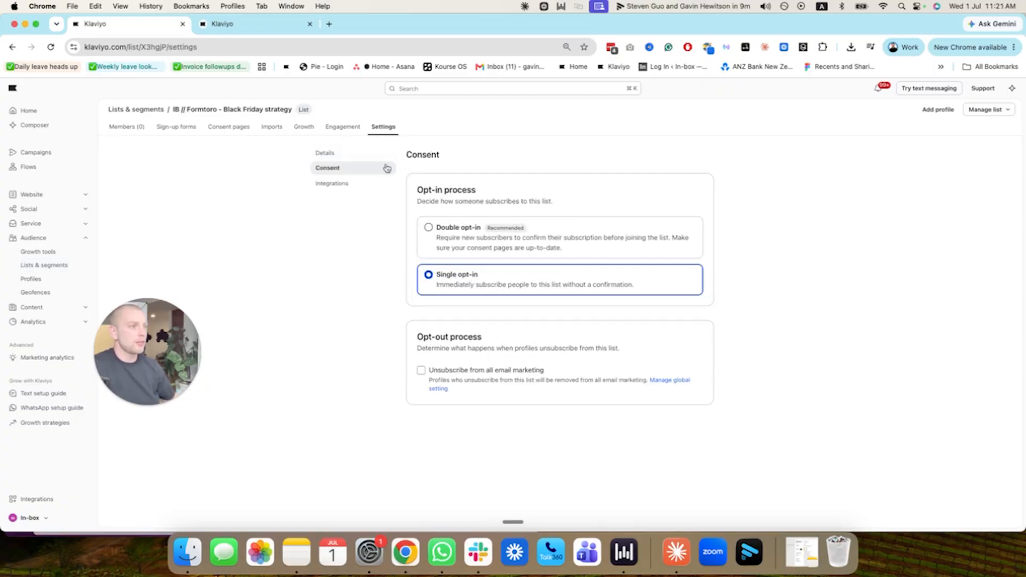
left_click(250, 132)
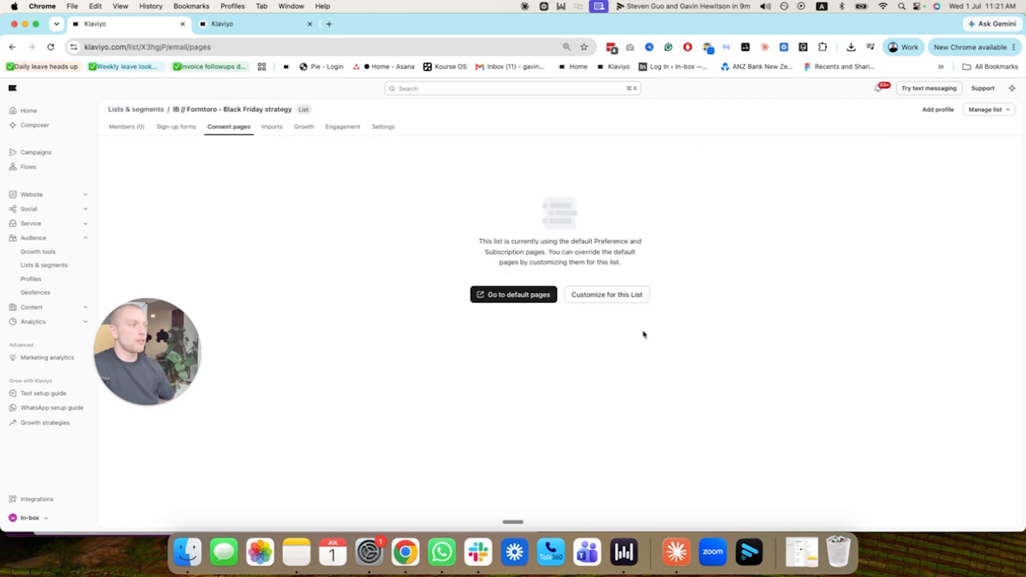